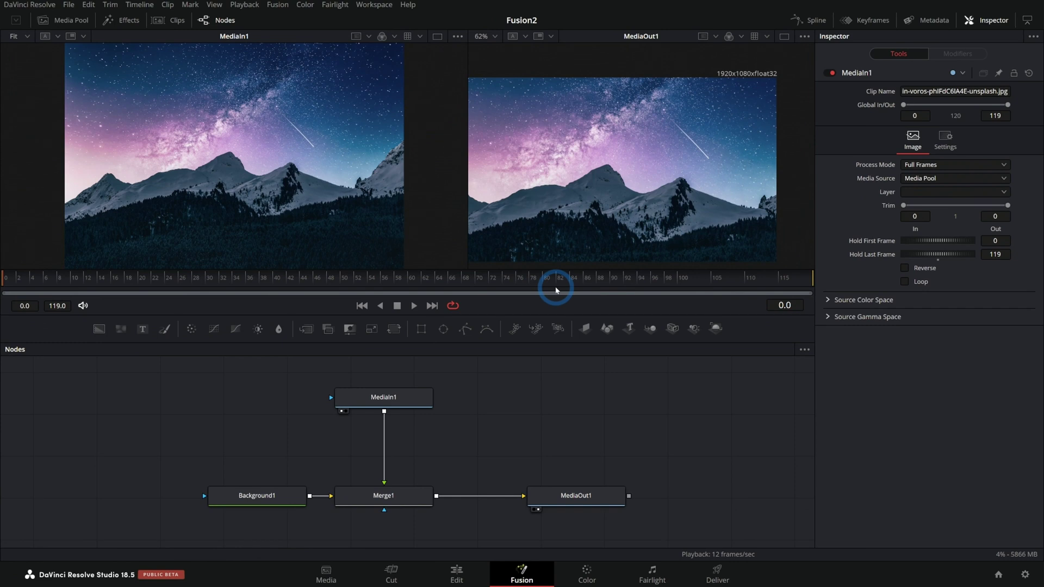
# Step: Inspect the MediaIn1 source image in an enlarged viewer, including its upper edge
pyautogui.click(405, 397)
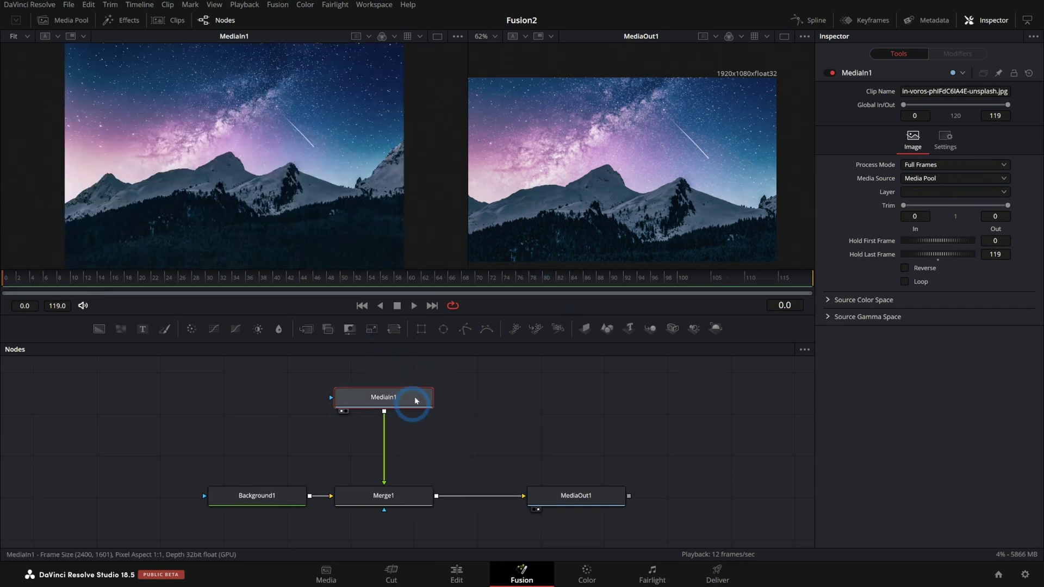
pyautogui.moveTo(473, 315); pyautogui.dragTo(482, 390)
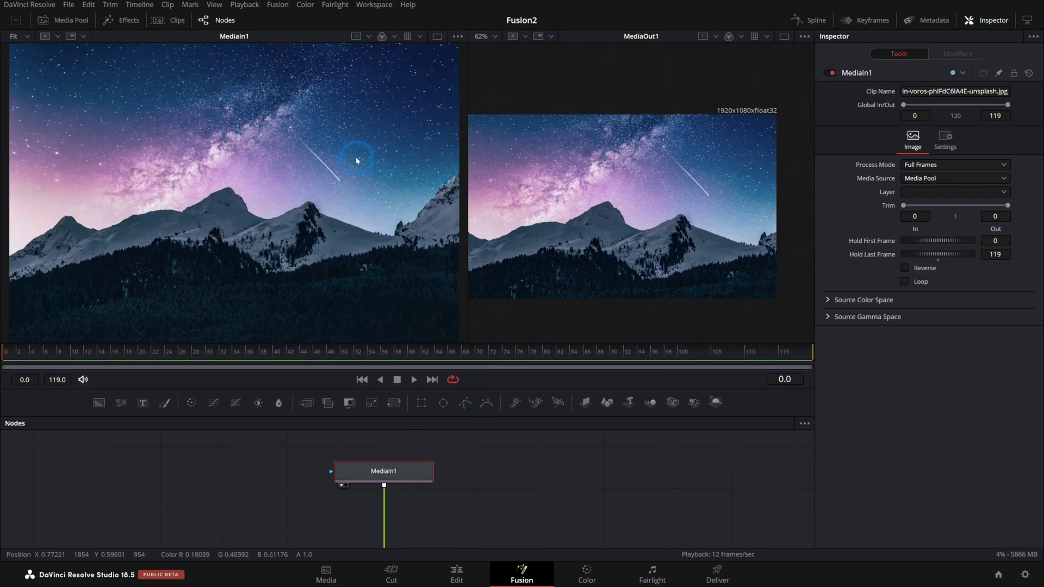
pyautogui.moveTo(362, 131); pyautogui.dragTo(363, 170)
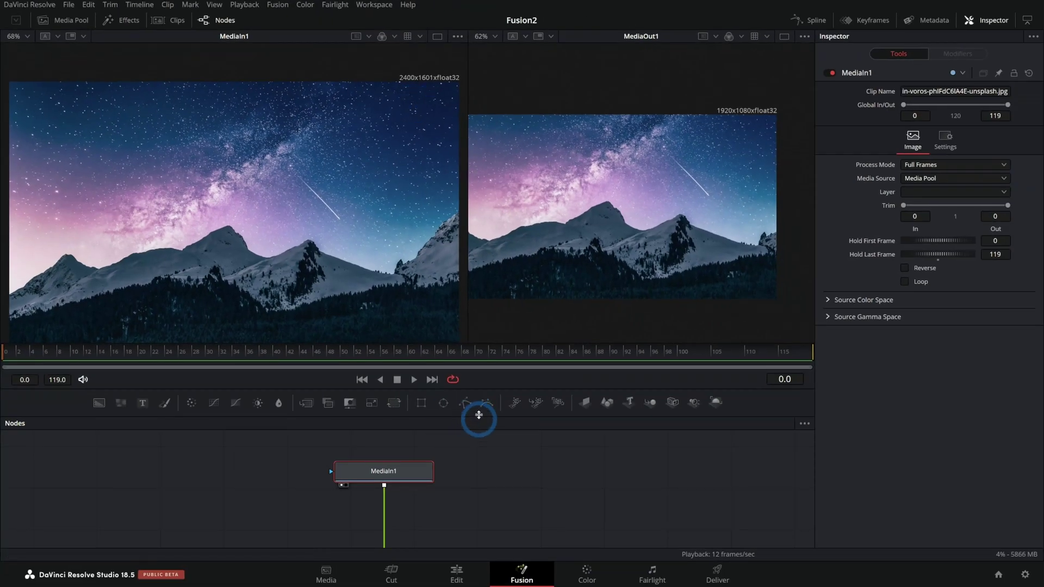
# Step: Move the MediaIn1 node closer to Merge1 and save the project
pyautogui.moveTo(482, 389); pyautogui.dragTo(470, 312)
pyautogui.moveTo(409, 402); pyautogui.dragTo(409, 411)
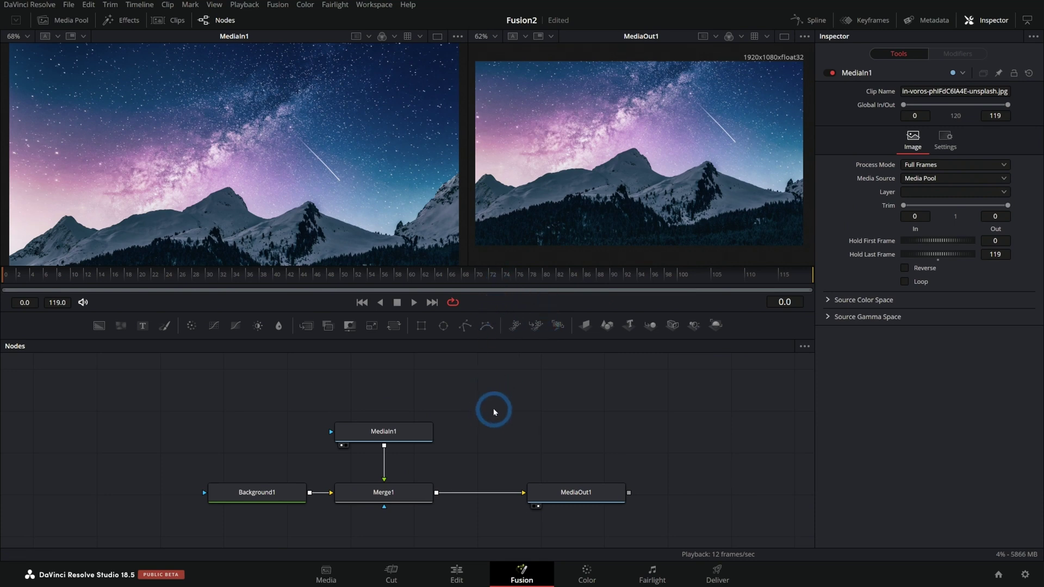
pyautogui.hotkey('ctrl', 's')
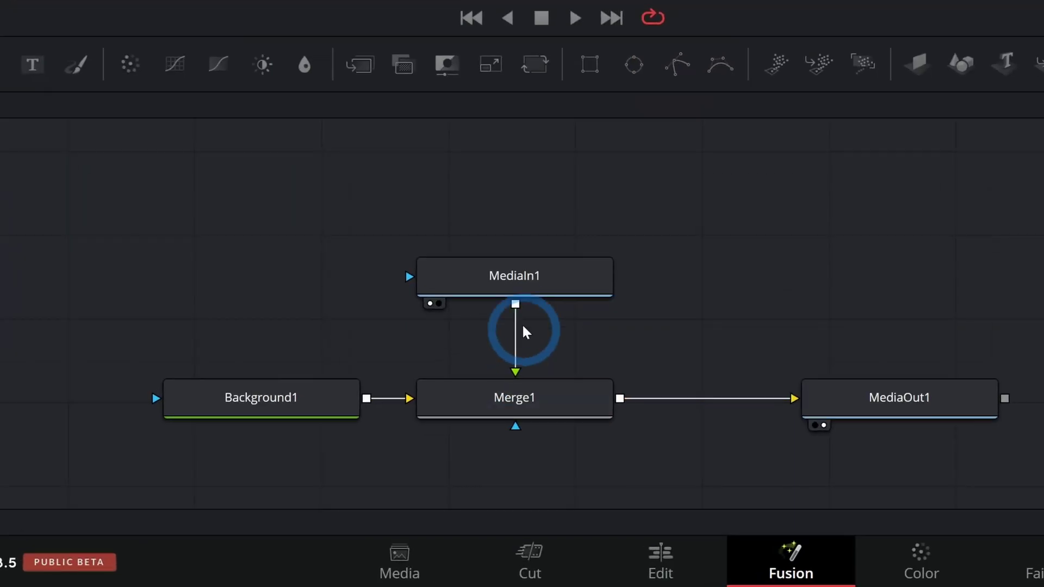
# Step: Inspect the frame sizes of the MediaIn1 and Background1 nodes, and show the MediaOut1 settings
pyautogui.moveTo(543, 294)
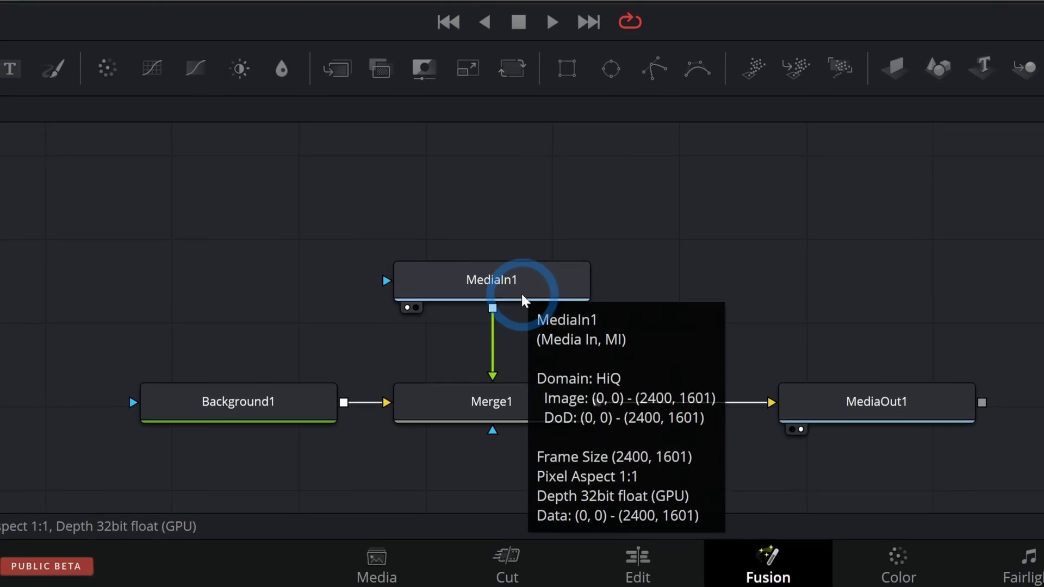
pyautogui.moveTo(307, 403)
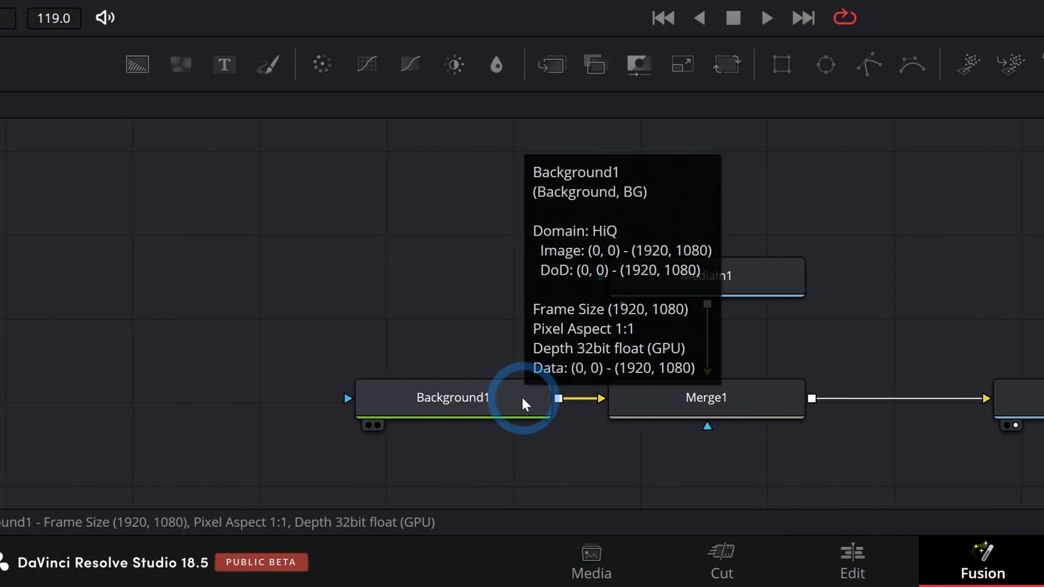
pyautogui.click(522, 405)
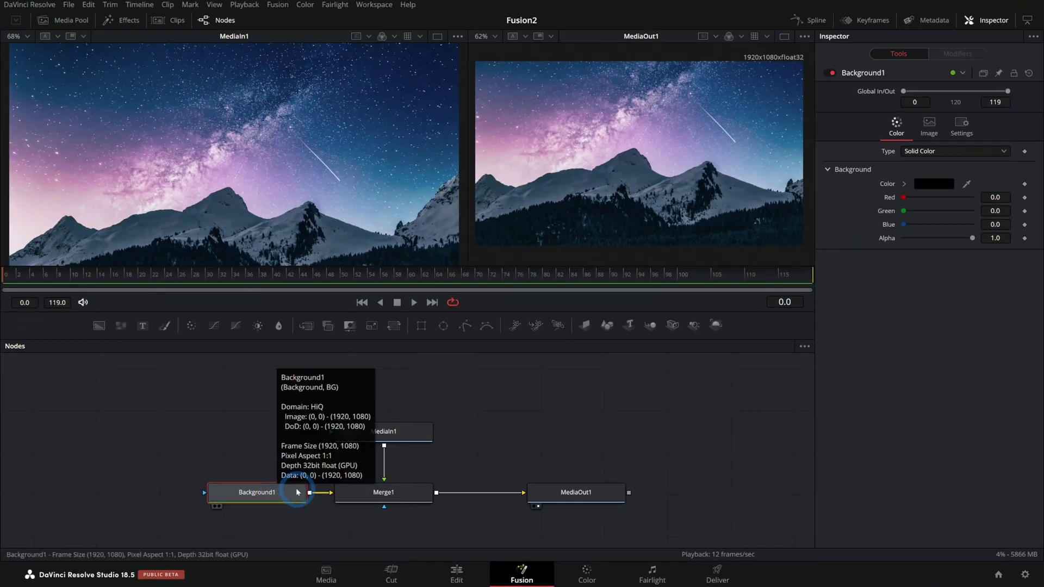
pyautogui.click(433, 404)
pyautogui.click(575, 492)
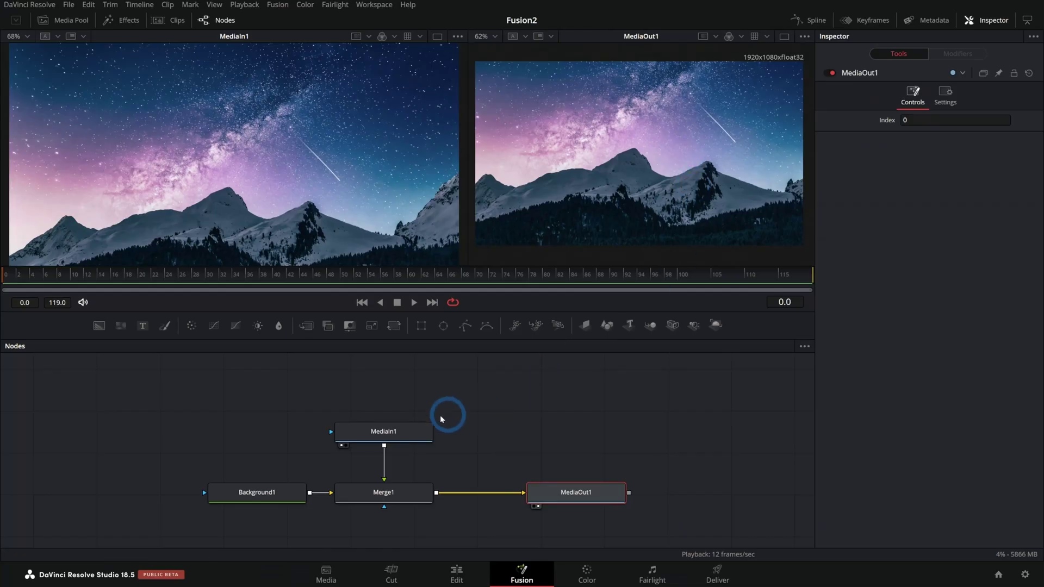
# Step: Try to reposition the foreground image within the frame using Merge1's center control
pyautogui.click(384, 432)
pyautogui.click(392, 494)
pyautogui.moveTo(539, 312); pyautogui.dragTo(539, 423)
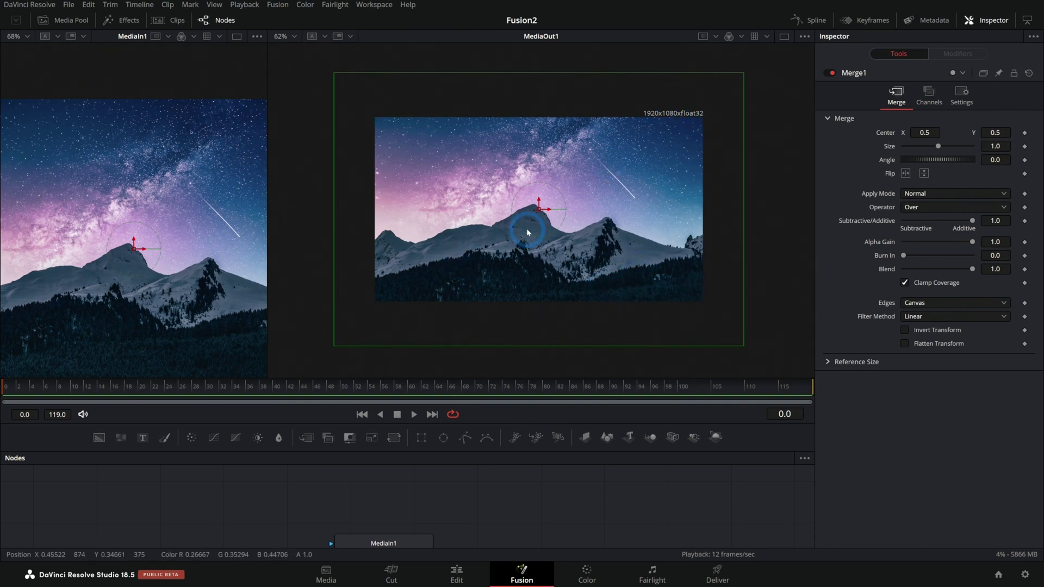
pyautogui.moveTo(527, 233); pyautogui.dragTo(567, 201)
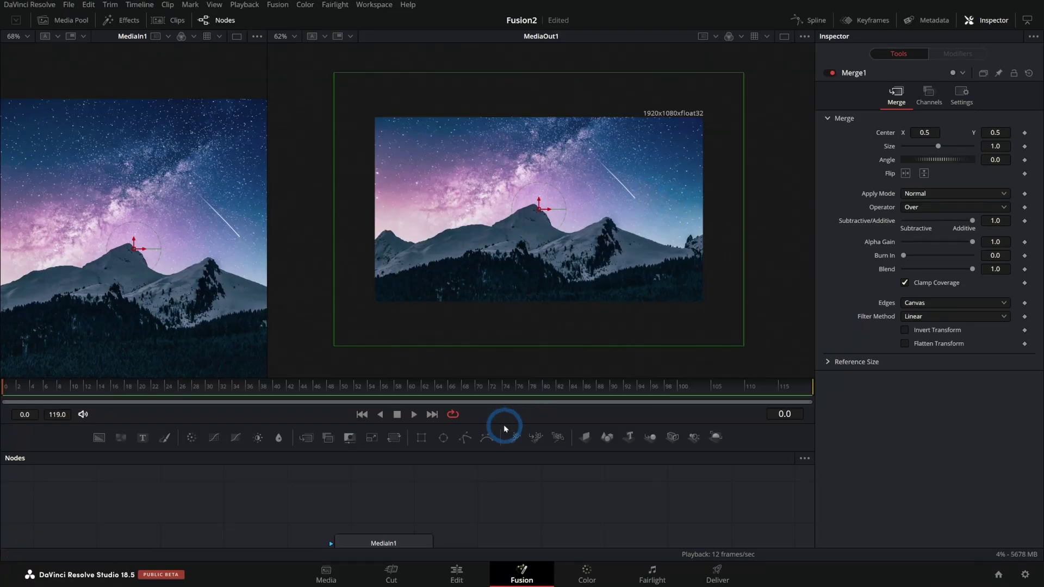
pyautogui.moveTo(503, 424); pyautogui.dragTo(515, 329)
# Step: Rename the MediaIn1 node to Hi_res_image
pyautogui.click(418, 423)
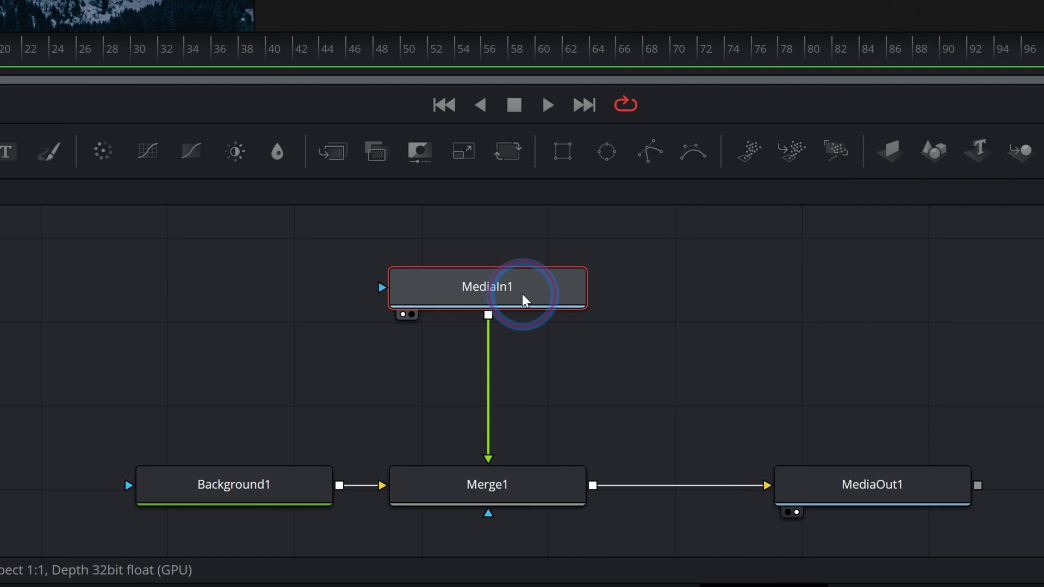
pyautogui.press('F2')
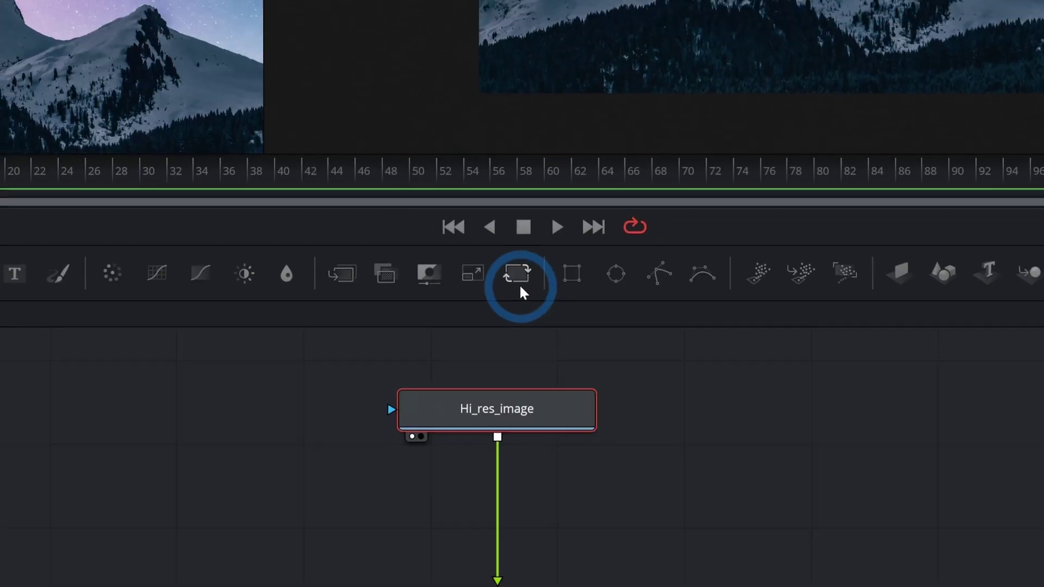
# Step: Insert a Transform between Hi_res_image and Merge1, with size 0.83 and center at about X 0.497, Y 0.468
pyautogui.moveTo(505, 112); pyautogui.dragTo(507, 341)
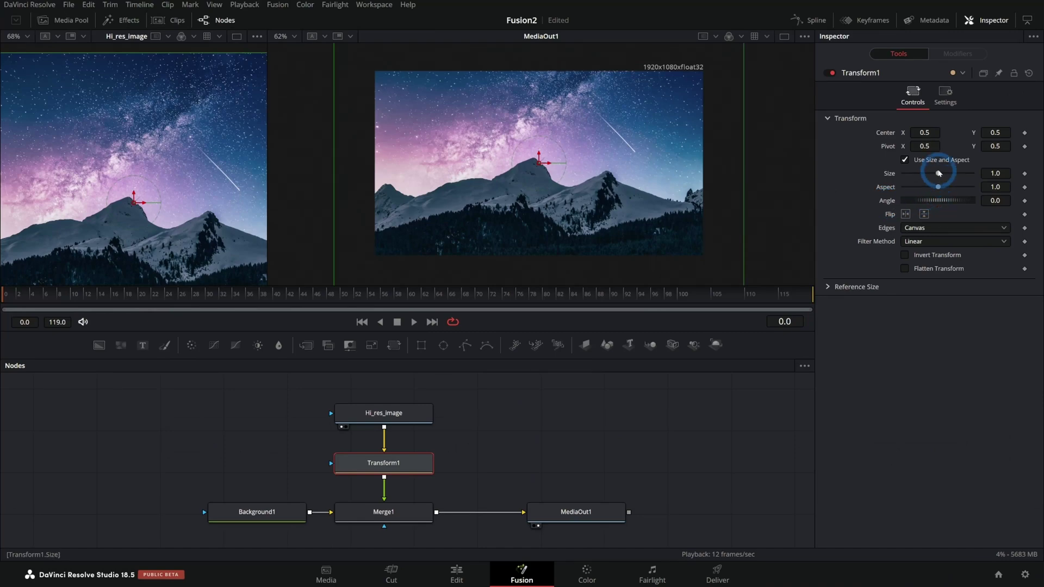
pyautogui.moveTo(938, 173); pyautogui.dragTo(932, 174)
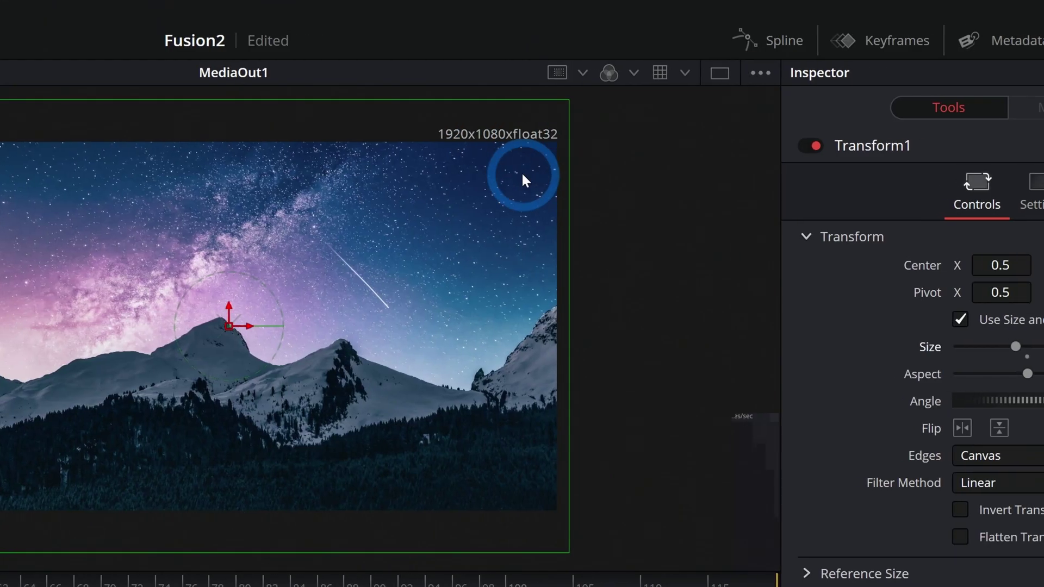
pyautogui.moveTo(549, 163); pyautogui.dragTo(550, 163)
pyautogui.moveTo(523, 293); pyautogui.dragTo(512, 293)
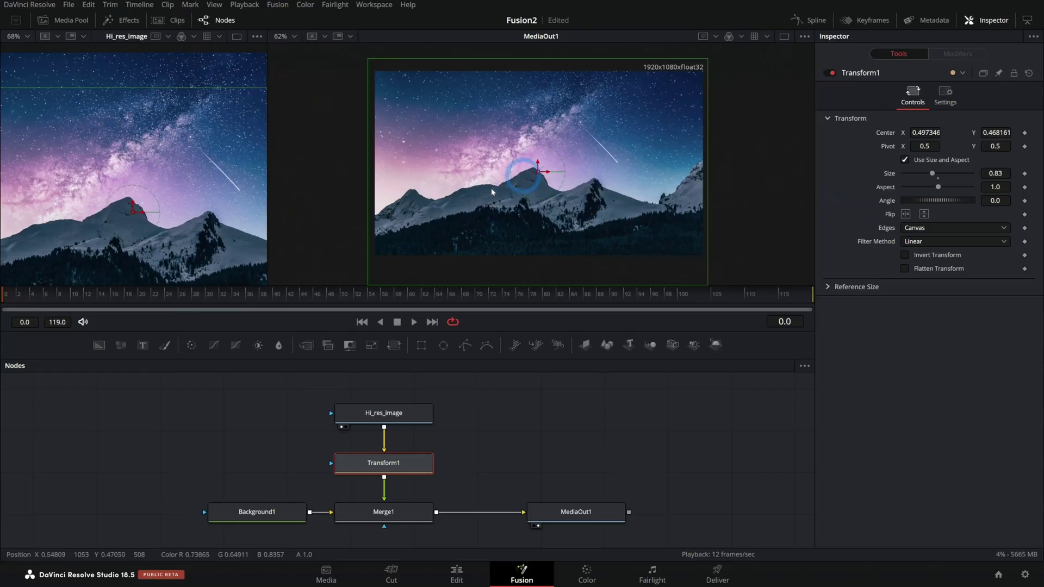
pyautogui.click(528, 419)
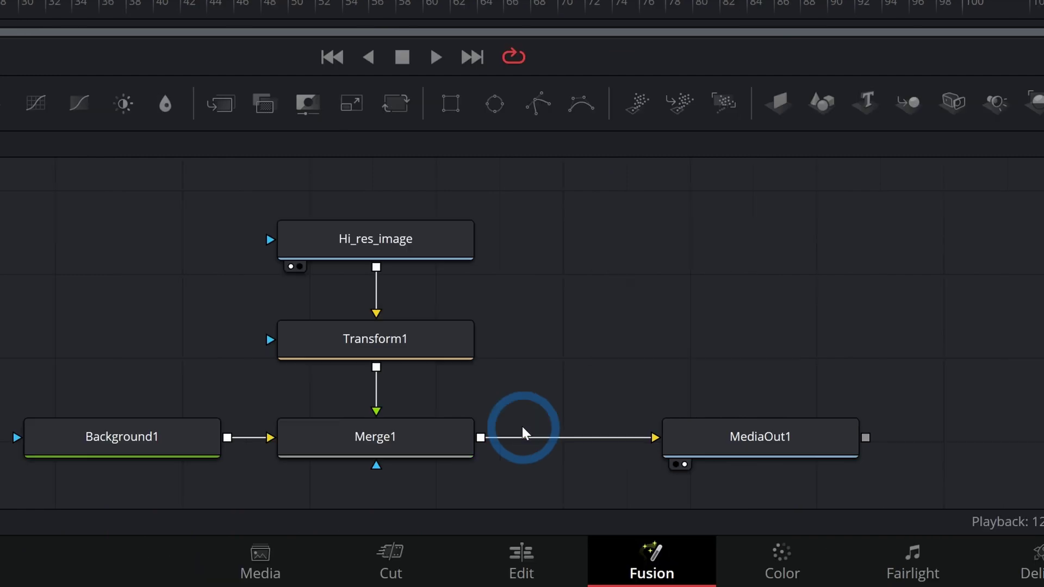
# Step: Disable Auto Resolution on Background1 and set its width and height to 1080
pyautogui.moveTo(755, 446)
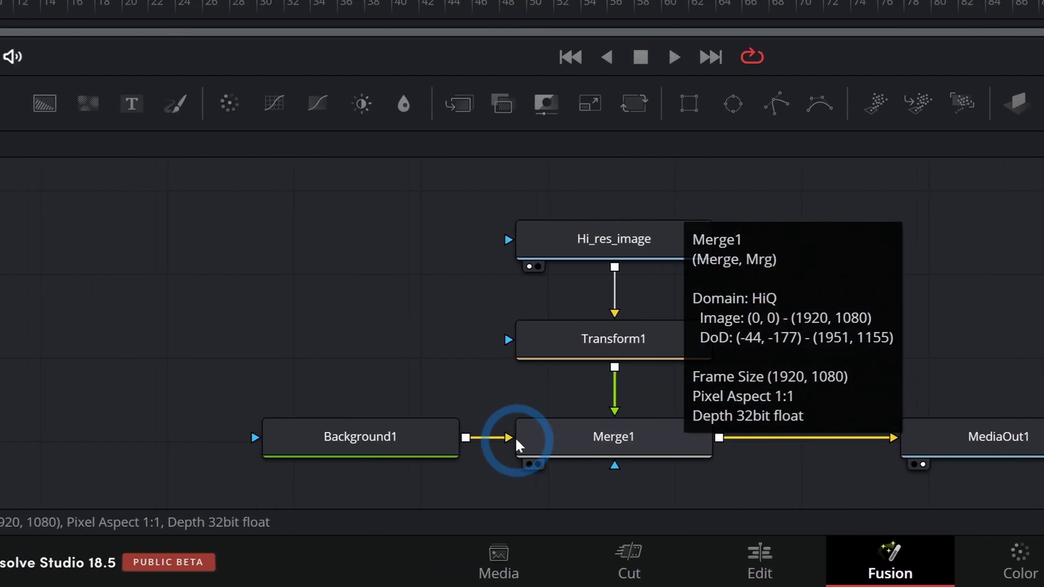
pyautogui.moveTo(252, 439)
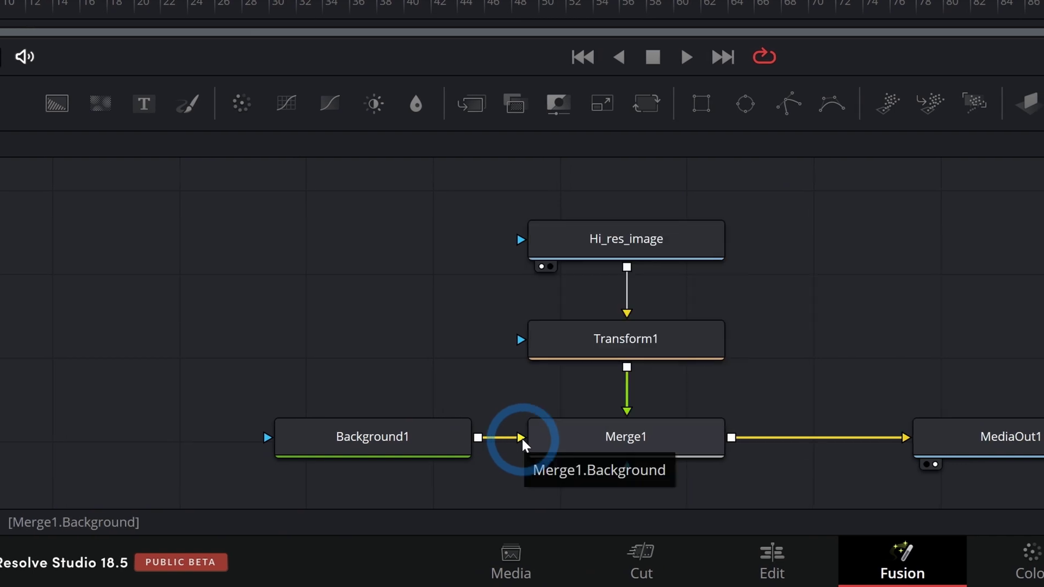
pyautogui.click(414, 440)
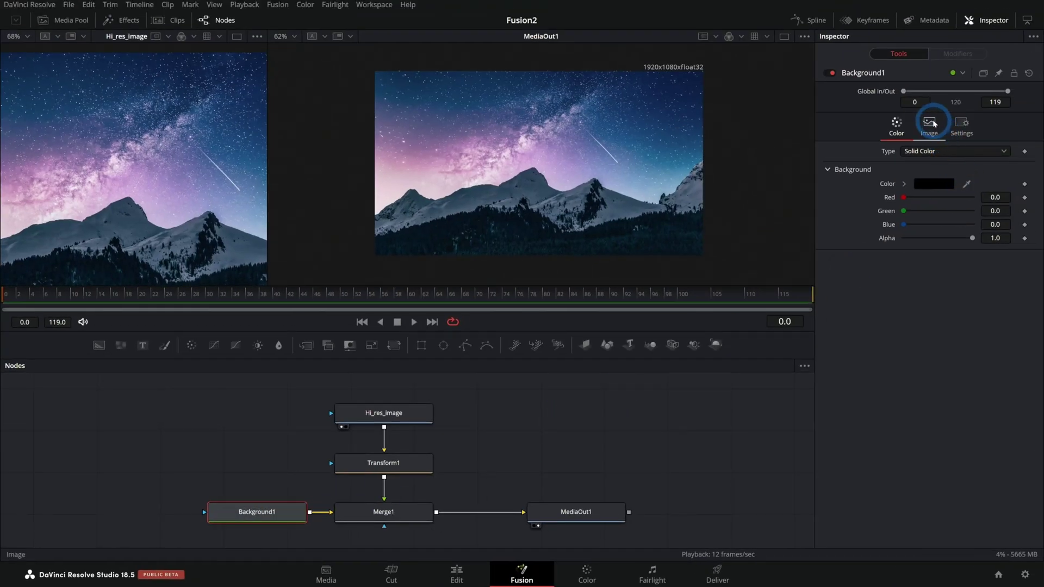
pyautogui.click(932, 124)
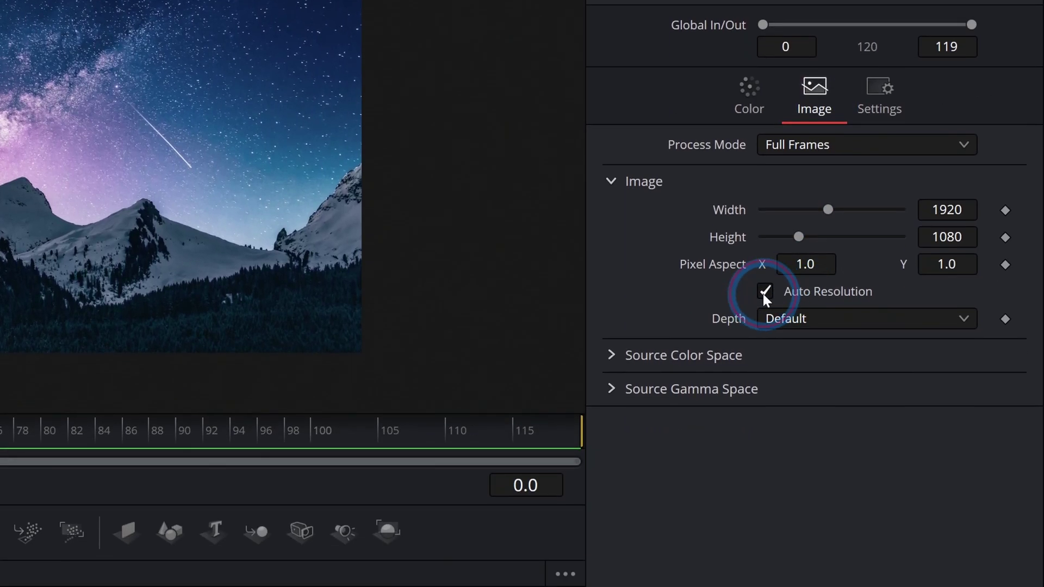
pyautogui.click(764, 351)
pyautogui.moveTo(827, 269); pyautogui.dragTo(800, 270)
pyautogui.moveTo(801, 295); pyautogui.dragTo(780, 294)
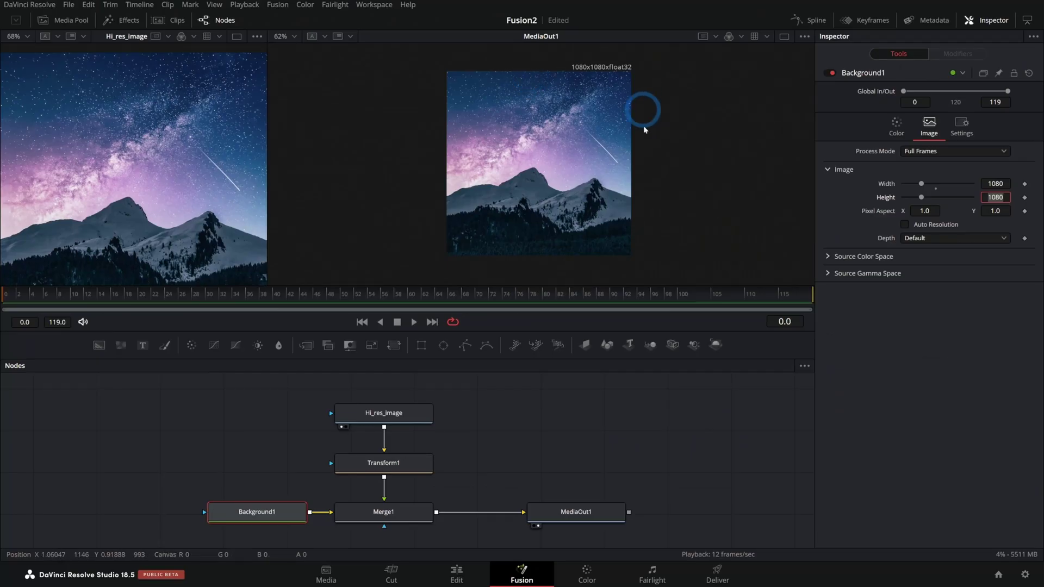
pyautogui.scroll(2, 573, 171)
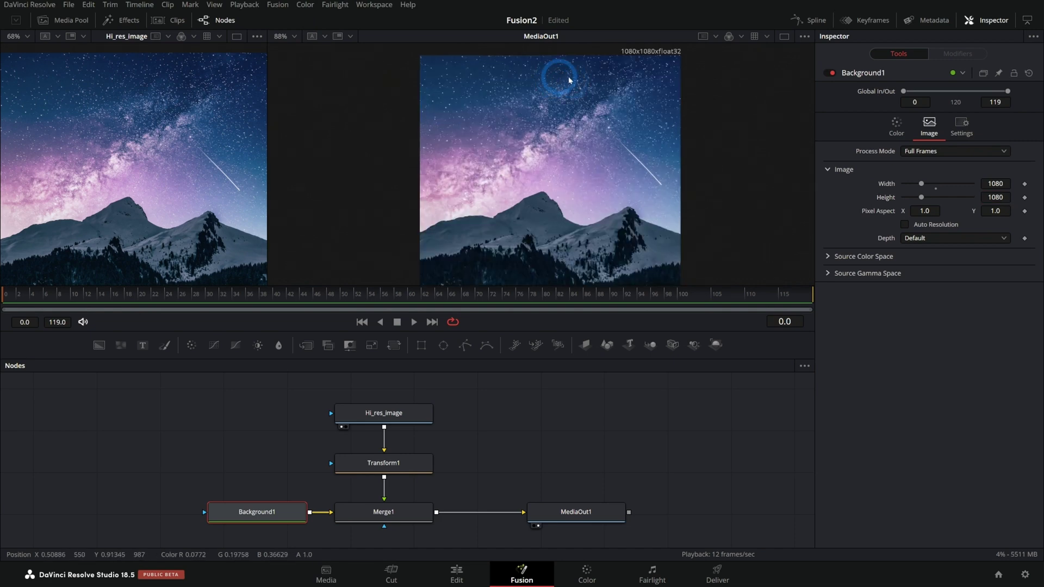
# Step: Show Merge1 in the first viewer and move Transform1's center to about X 0.42, Y 0.484
pyautogui.press('1')
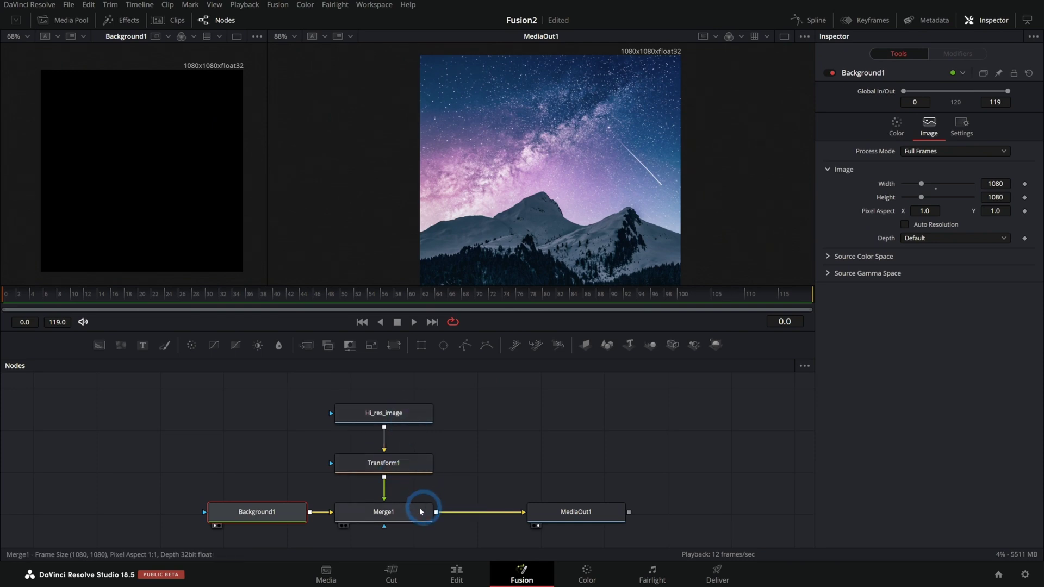
pyautogui.moveTo(410, 514); pyautogui.dragTo(175, 164)
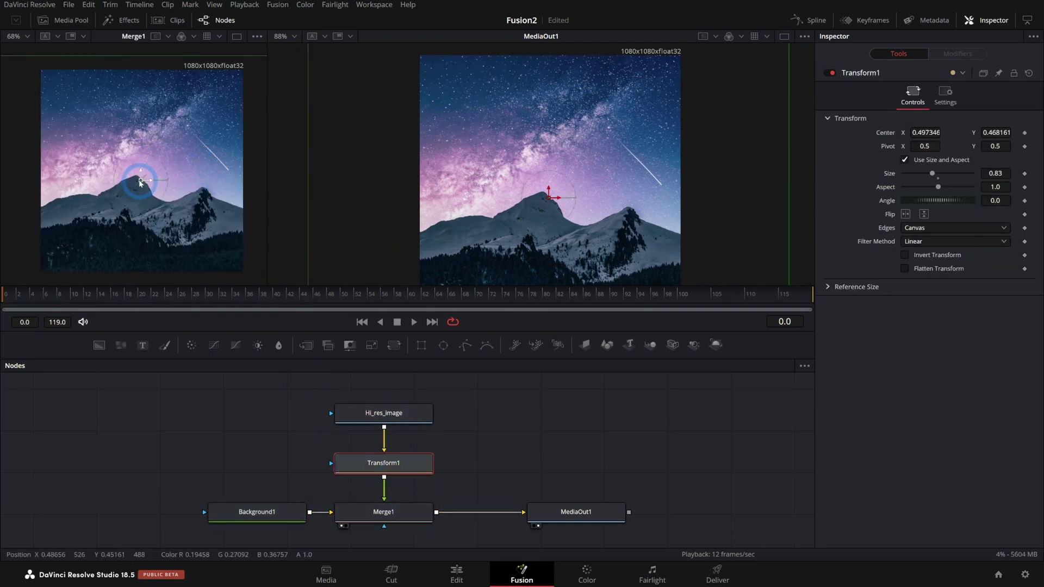
pyautogui.moveTo(141, 180); pyautogui.dragTo(103, 175)
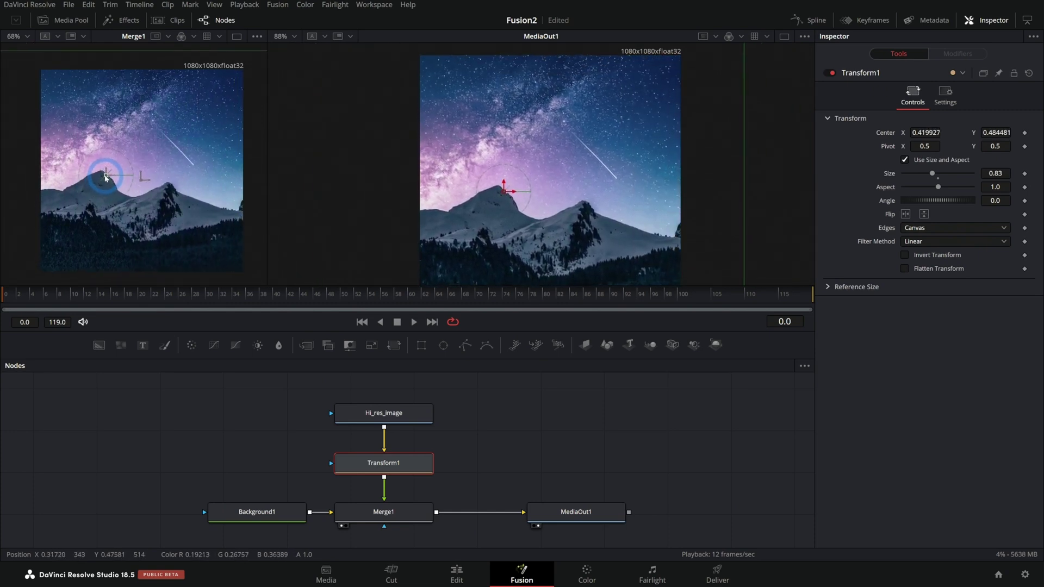
pyautogui.click(539, 413)
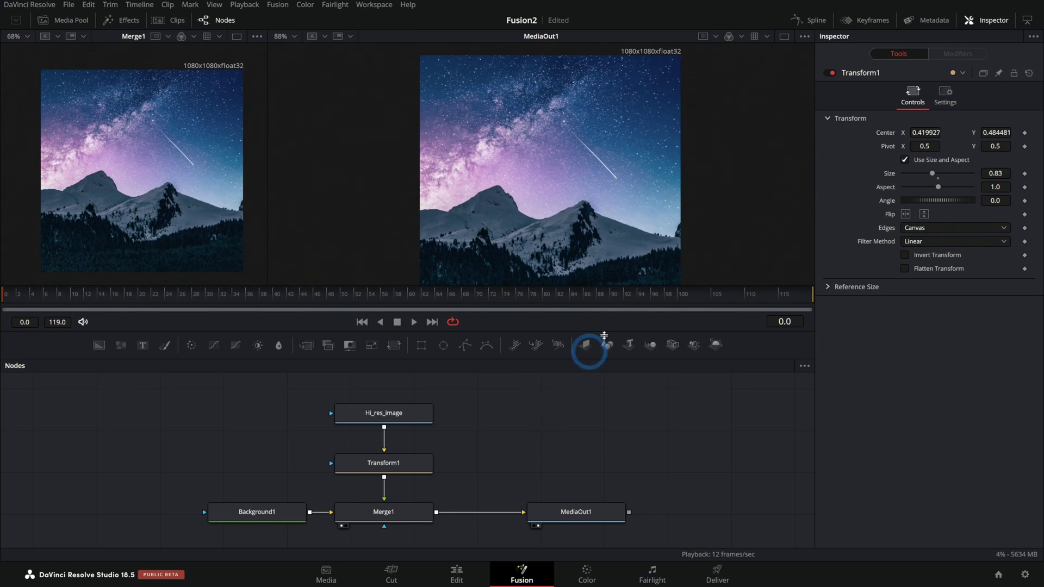
# Step: Disconnect Hi_res_image from Transform1 and display the whole source image in the second viewer
pyautogui.moveTo(538, 447); pyautogui.dragTo(532, 471)
pyautogui.click(591, 197)
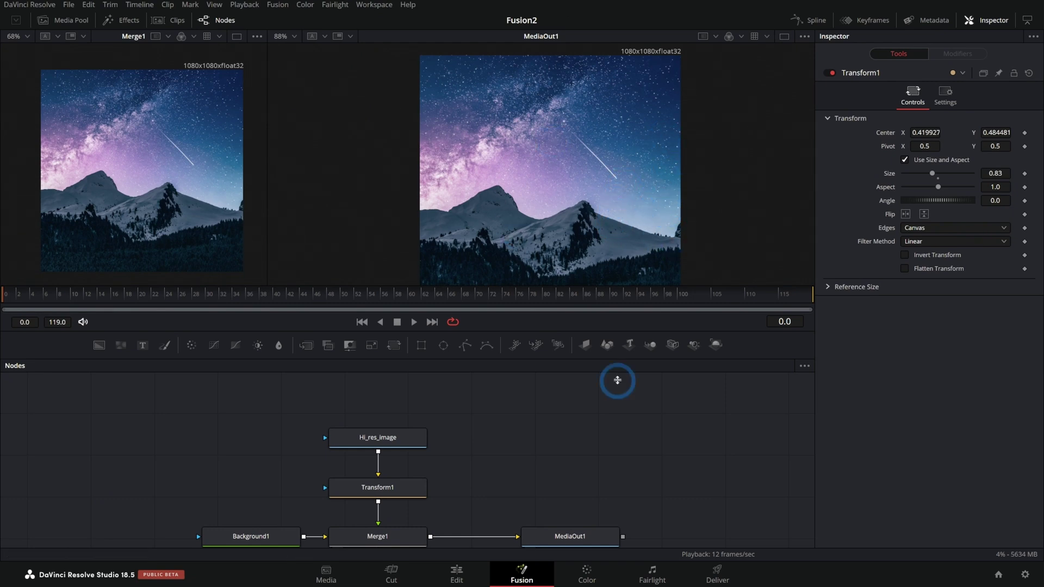
pyautogui.moveTo(434, 450); pyautogui.dragTo(356, 486)
pyautogui.moveTo(300, 453); pyautogui.dragTo(311, 429)
pyautogui.click(273, 471)
pyautogui.press('2')
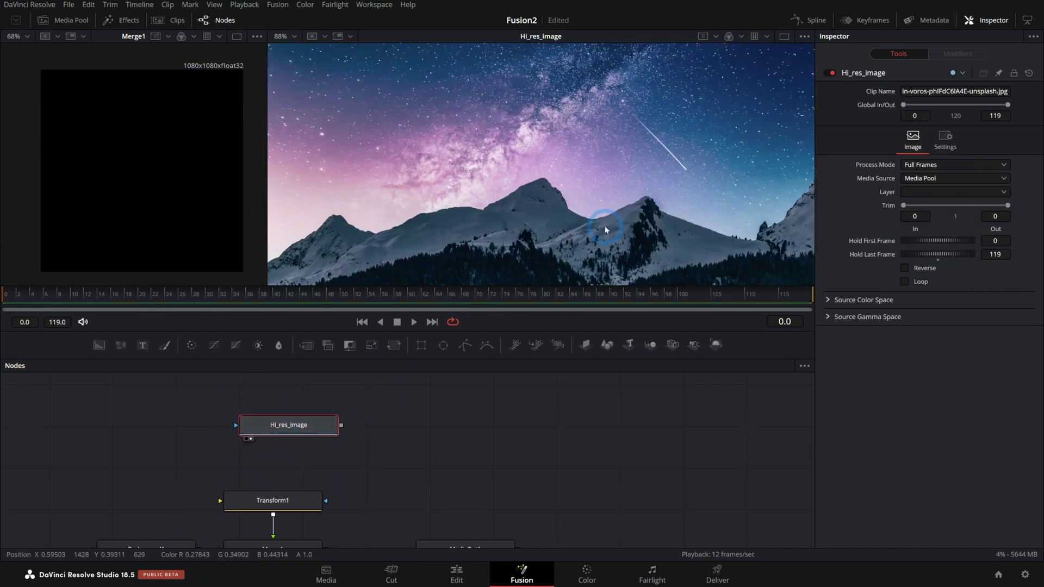
pyautogui.scroll(-2, 604, 225)
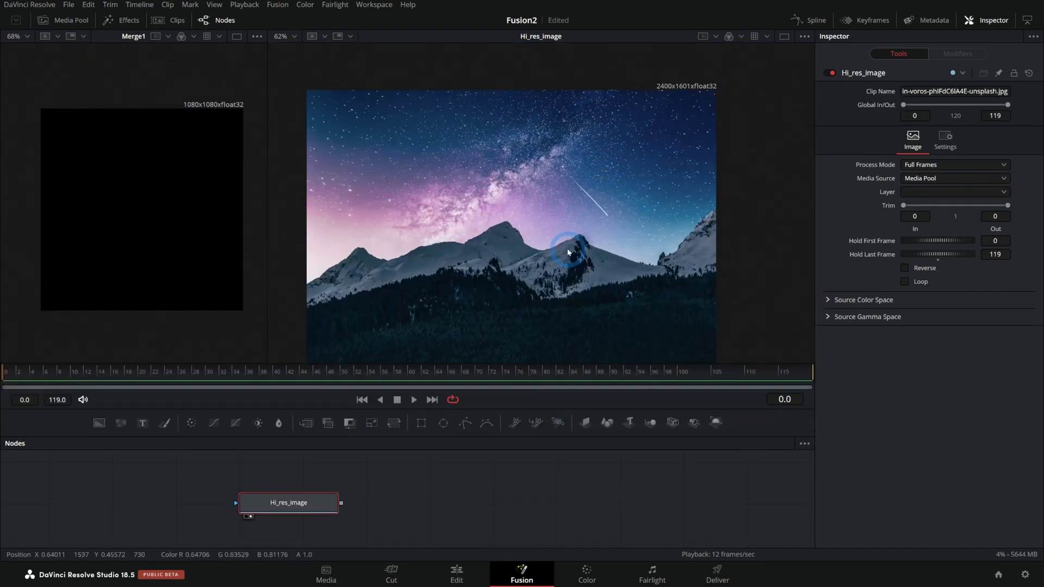
pyautogui.moveTo(567, 253); pyautogui.dragTo(598, 234)
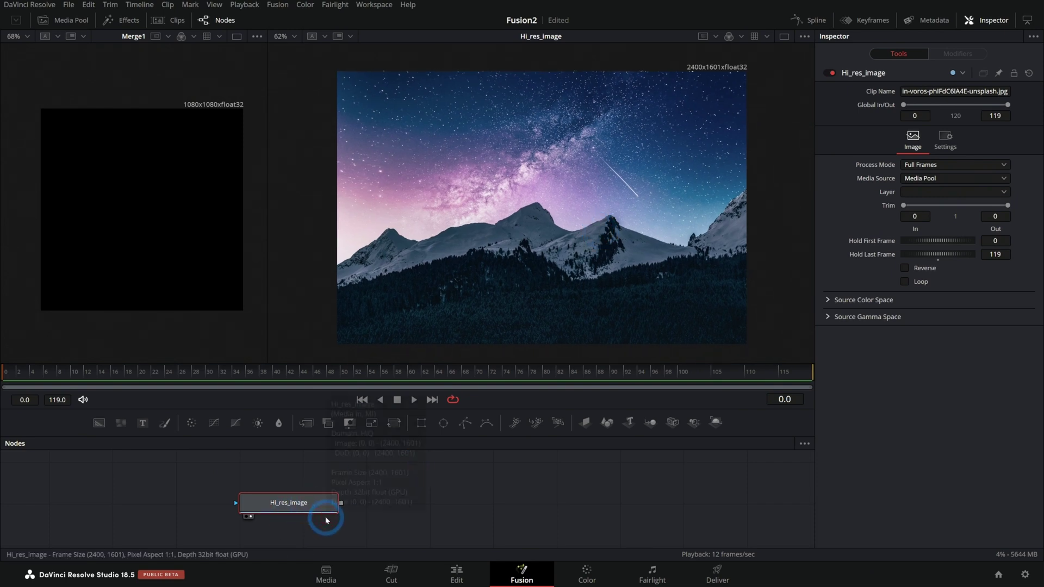
# Step: Add a Crop node after Hi_res_image and show it in the second viewer
pyautogui.hotkey('shift', 'space')
pyautogui.write('mos')
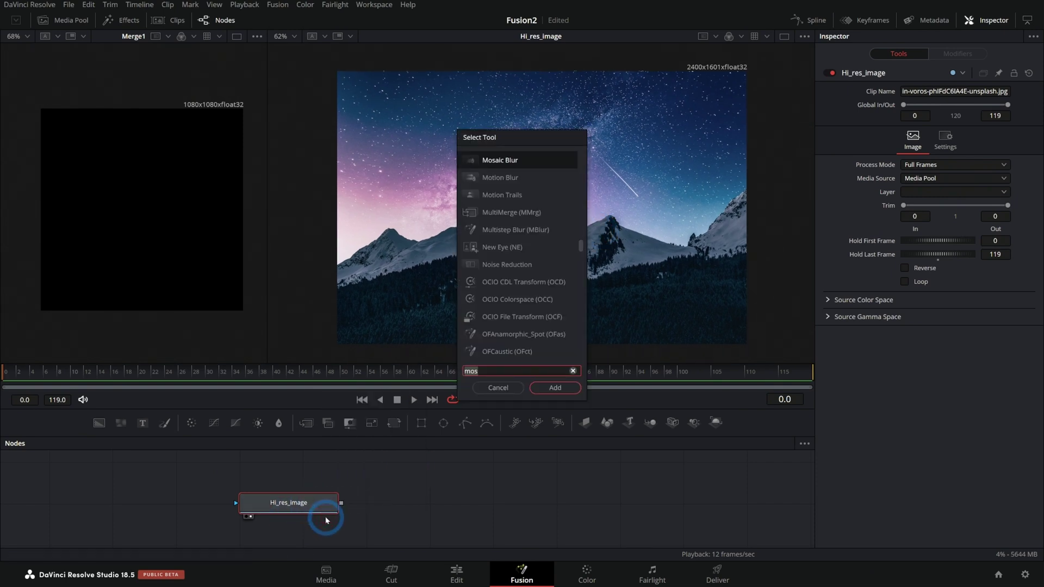
pyautogui.press('BackSpace')
pyautogui.press('BackSpace')
pyautogui.press('BackSpace')
pyautogui.write('crop')
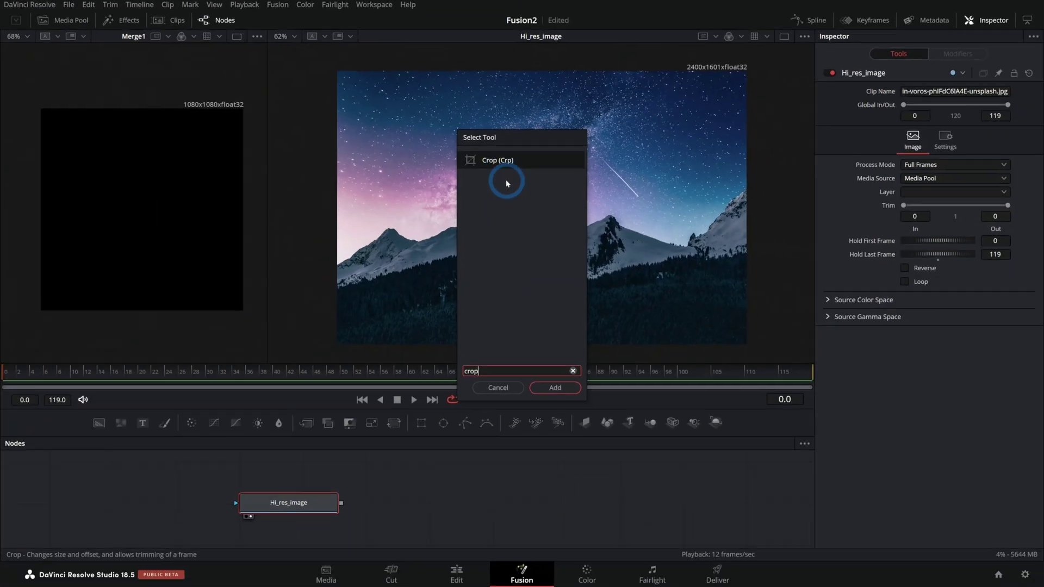
pyautogui.click(555, 387)
pyautogui.click(439, 503)
pyautogui.press('2')
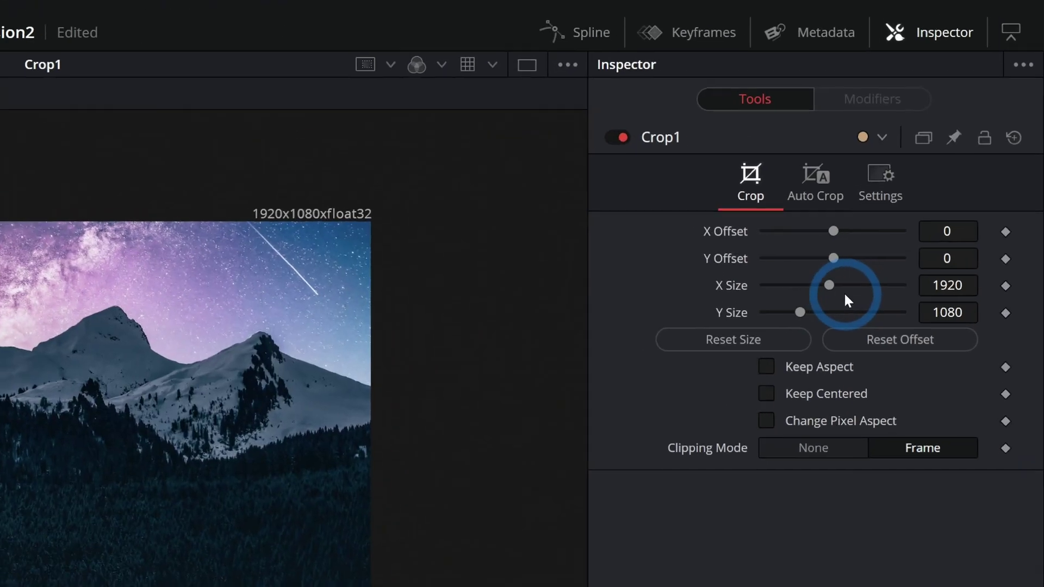
# Step: Enable Keep Centered on Crop1 and reduce its crop size to about 1581 by 968
pyautogui.moveTo(828, 286); pyautogui.dragTo(820, 293)
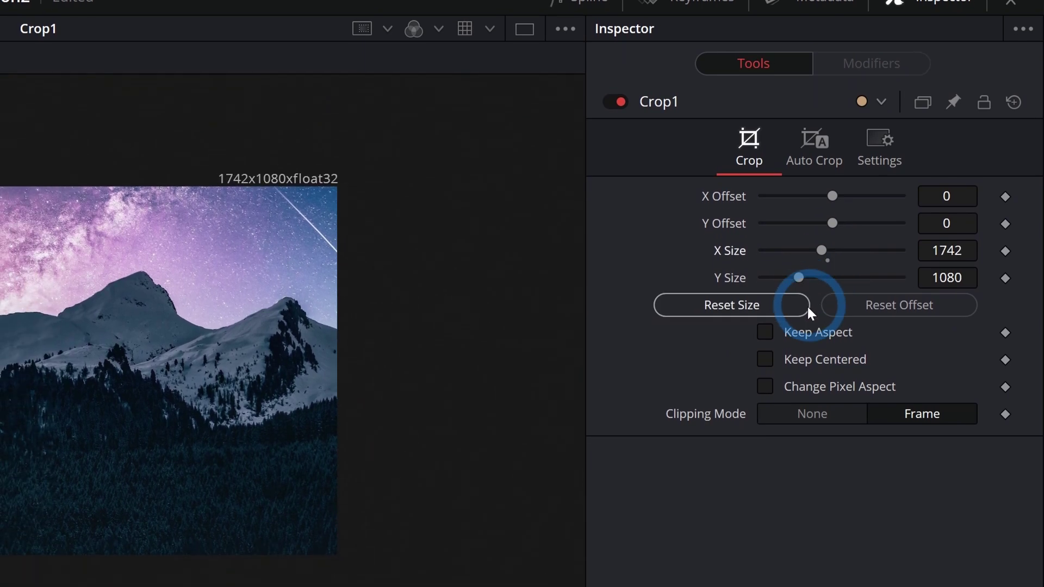
pyautogui.click(765, 359)
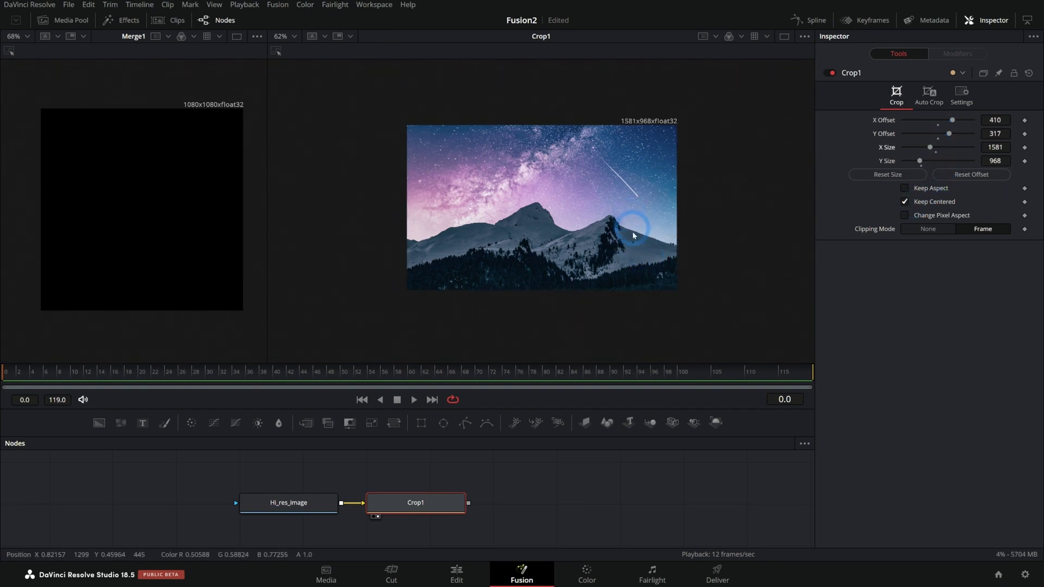
pyautogui.click(764, 203)
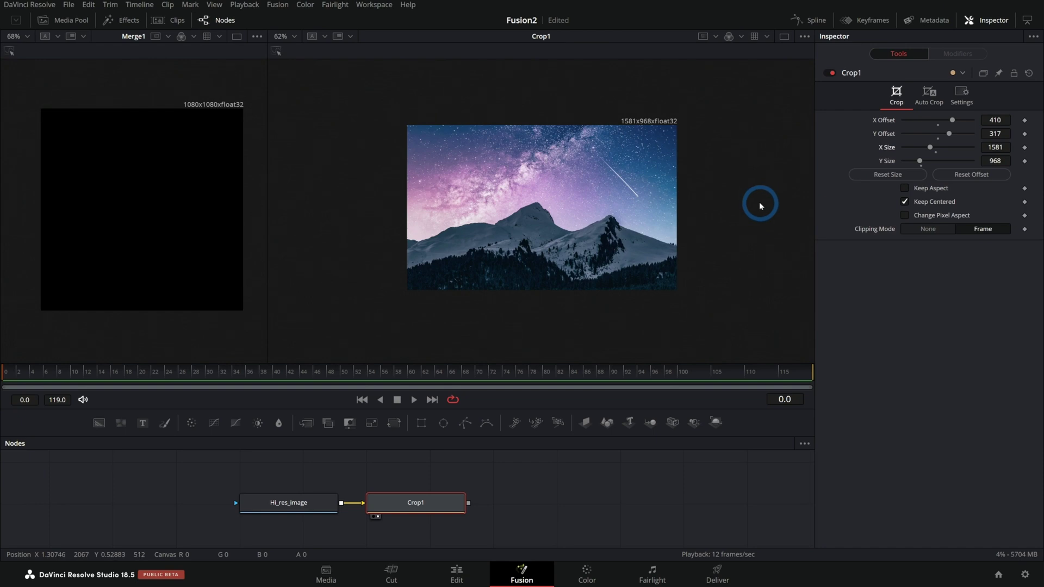
# Step: Turn off Keep Centered on Crop1 and reframe the mountains with offset about X 810, Y 240 and size 1194 by 807
pyautogui.click(920, 162)
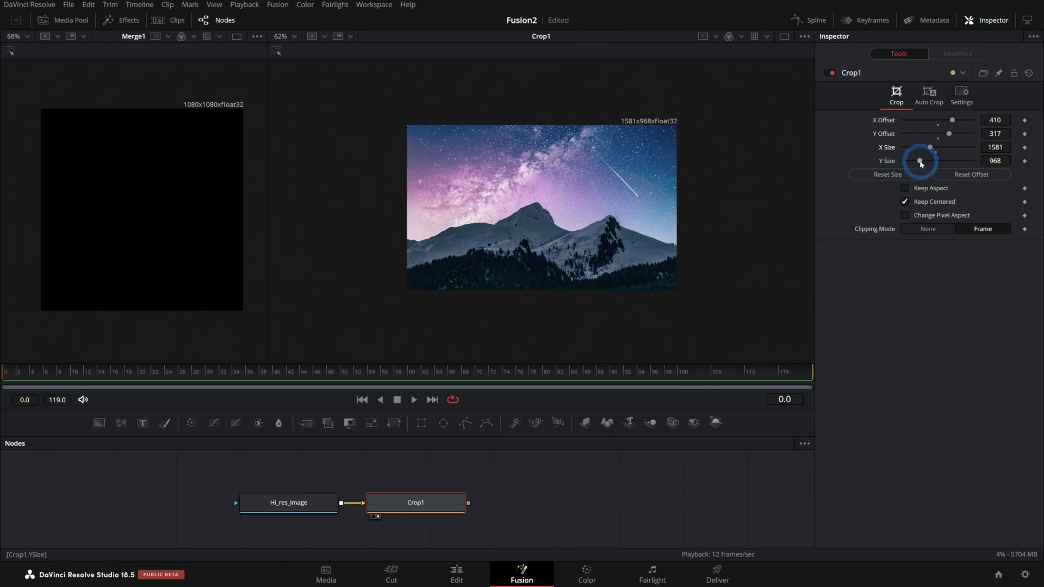
pyautogui.moveTo(929, 149); pyautogui.dragTo(966, 123)
pyautogui.click(920, 162)
pyautogui.click(904, 202)
pyautogui.click(534, 175)
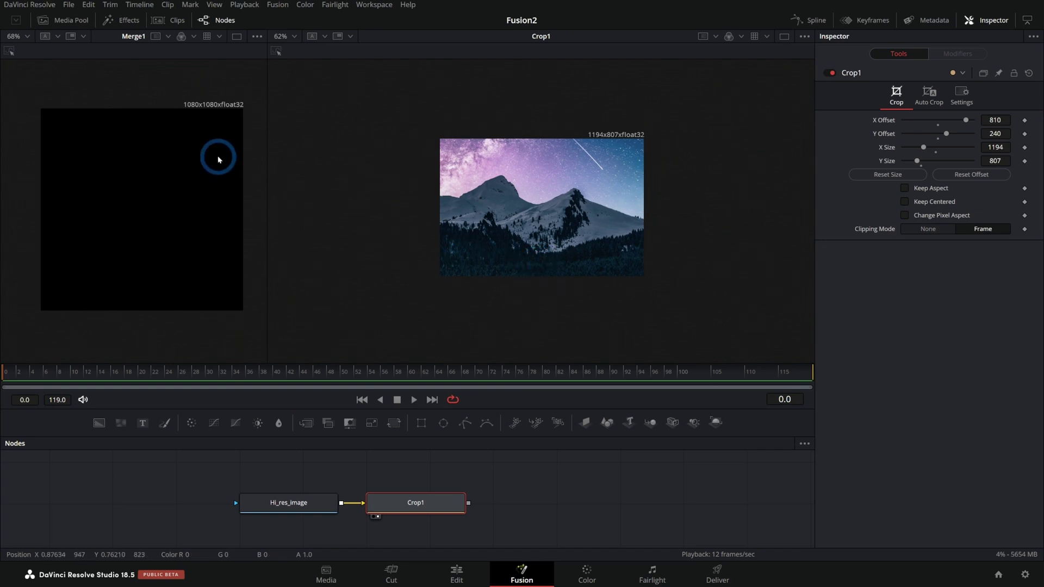
# Step: Add the kitten photo from the media pool to the node graph and display the whole image in the second viewer
pyautogui.click(67, 21)
pyautogui.moveTo(122, 381); pyautogui.dragTo(589, 494)
pyautogui.moveTo(410, 500); pyautogui.dragTo(477, 276)
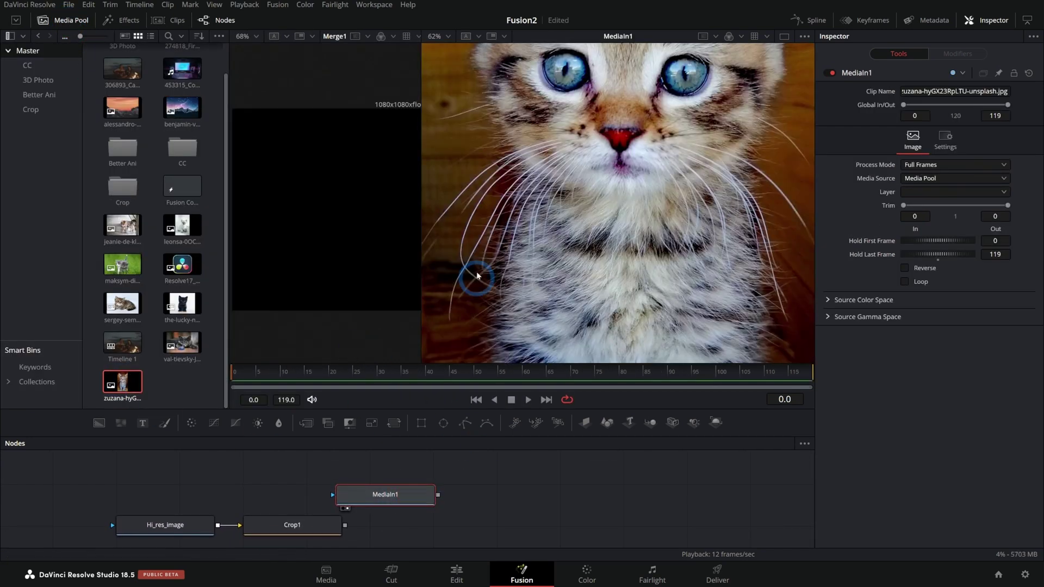
pyautogui.click(86, 24)
pyautogui.scroll(-5, 510, 191)
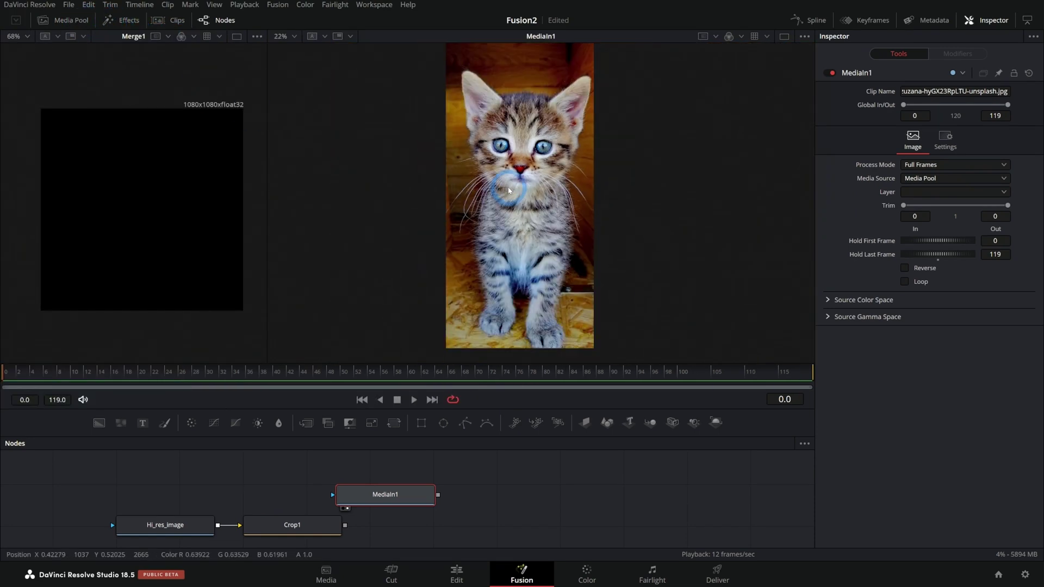
pyautogui.scroll(-2, 525, 207)
pyautogui.moveTo(431, 496); pyautogui.dragTo(439, 482)
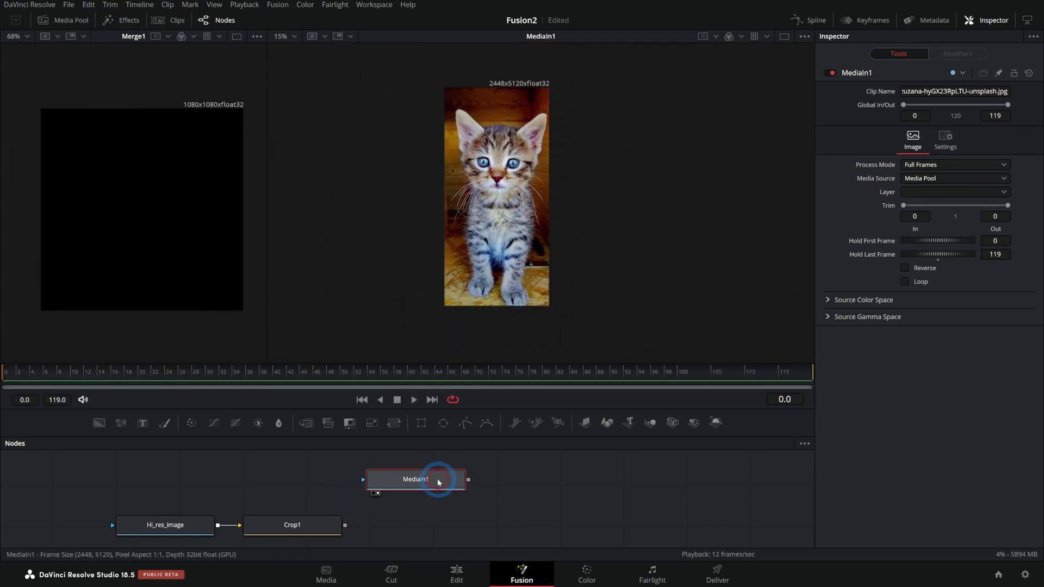
# Step: Add a Crop node after MediaIn1, set its size to 2300 by 2300, and show it in the second viewer
pyautogui.hotkey('shift', 'space')
pyautogui.write('crop')
pyautogui.press('Return')
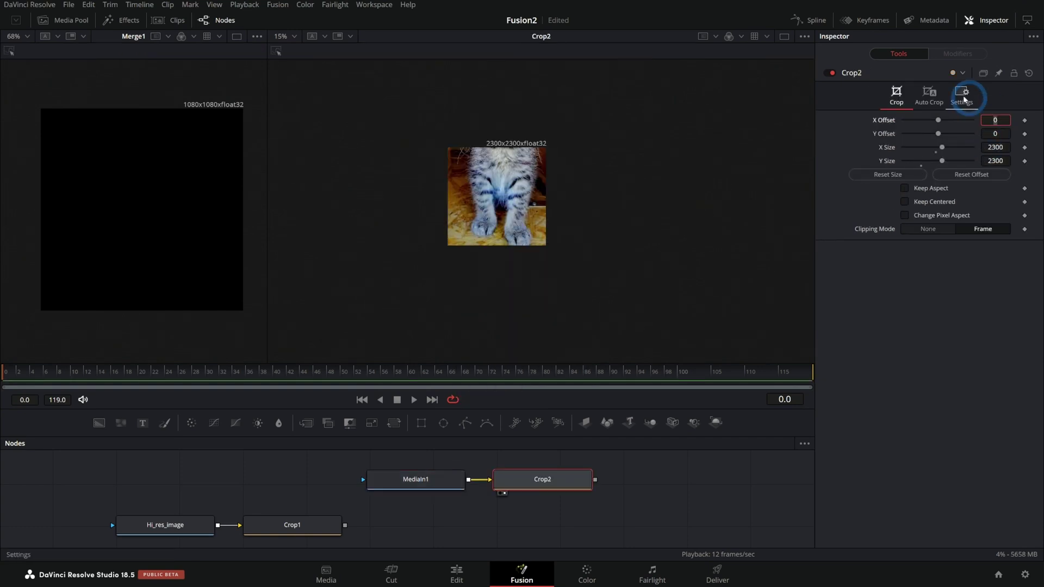
# Step: Frame the kitten's face in Crop2 by setting X Offset to 80 and Y Offset to 2160
pyautogui.moveTo(937, 134); pyautogui.dragTo(978, 139)
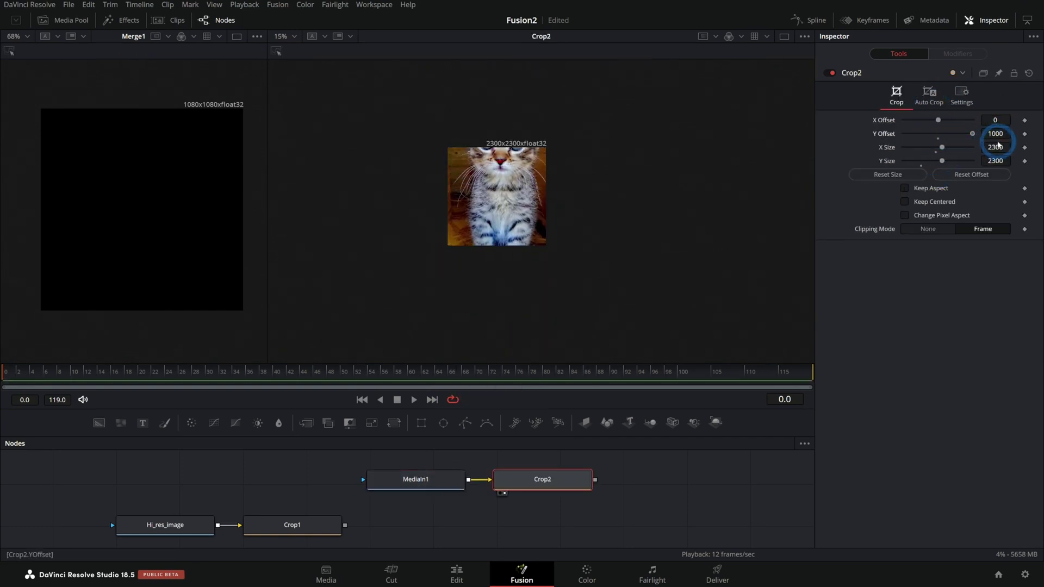
pyautogui.doubleClick(991, 134)
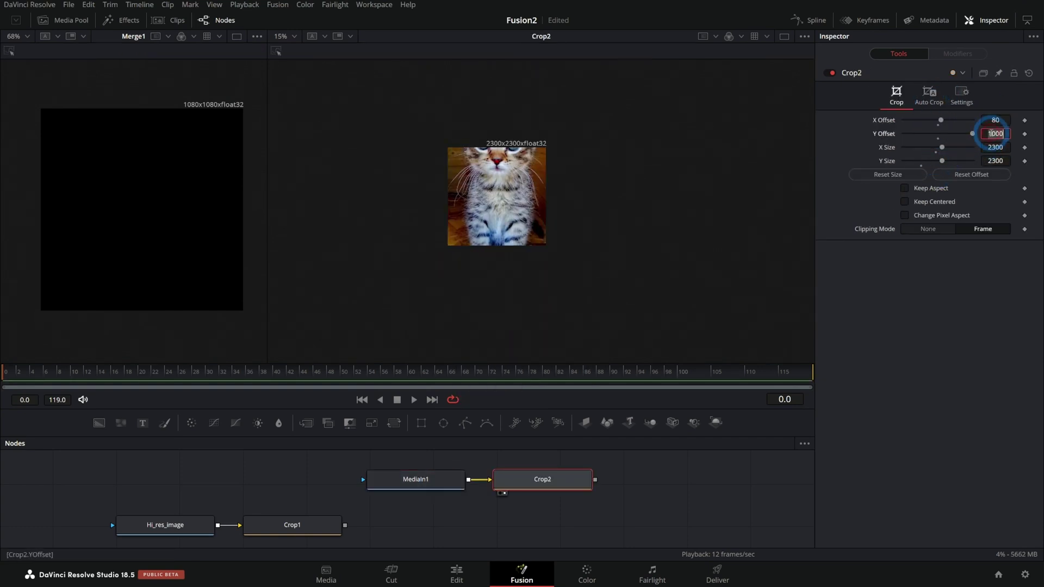
pyautogui.write('1')
pyautogui.write('5')
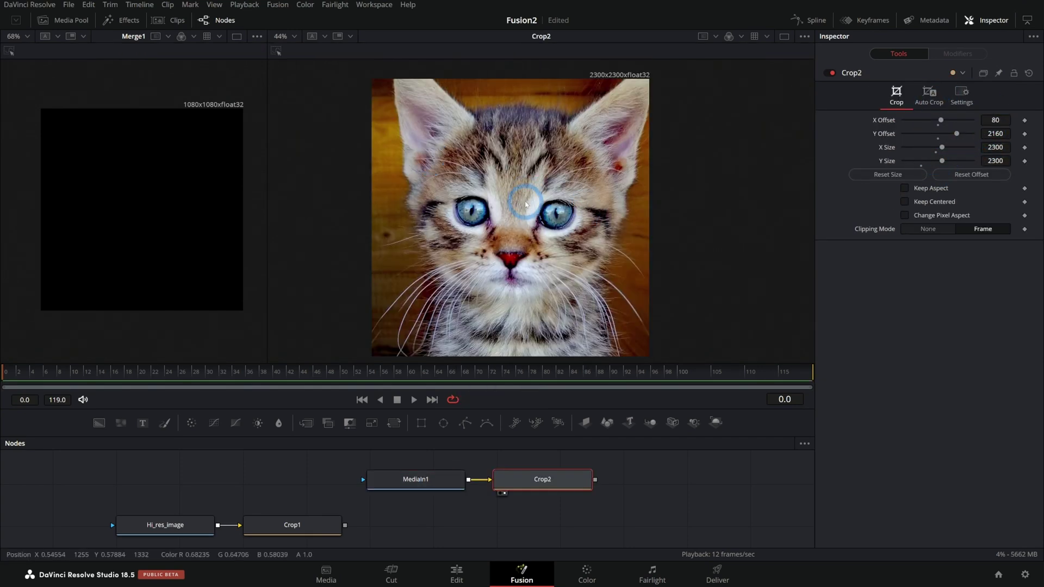
# Step: Composite two scaled-down copies of the cropped kitten over a 1920 by 1080 Background and move the second copy horizontally across the frame
pyautogui.moveTo(99, 423); pyautogui.dragTo(406, 512)
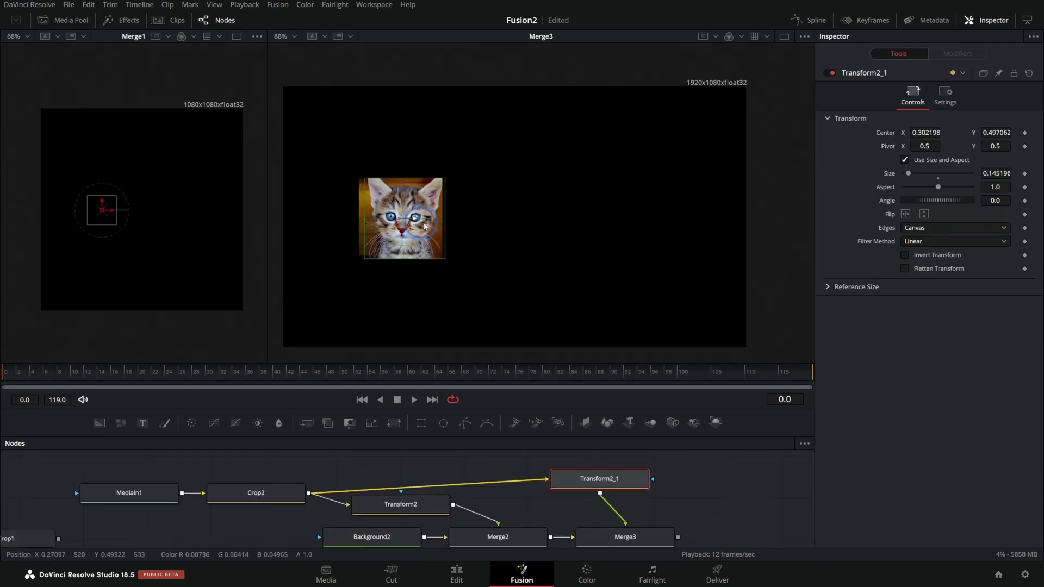
pyautogui.moveTo(428, 305); pyautogui.dragTo(592, 305)
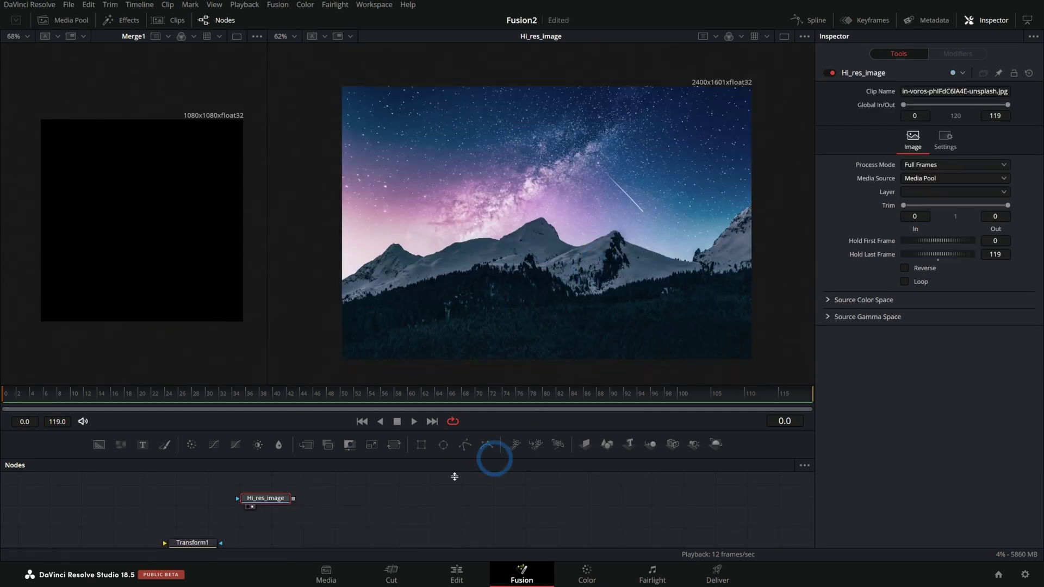
# Step: Add a Resize node after Hi_res_image, show it in the second viewer, and set its size to 2400 by 1601
pyautogui.hotkey('shift', 'space')
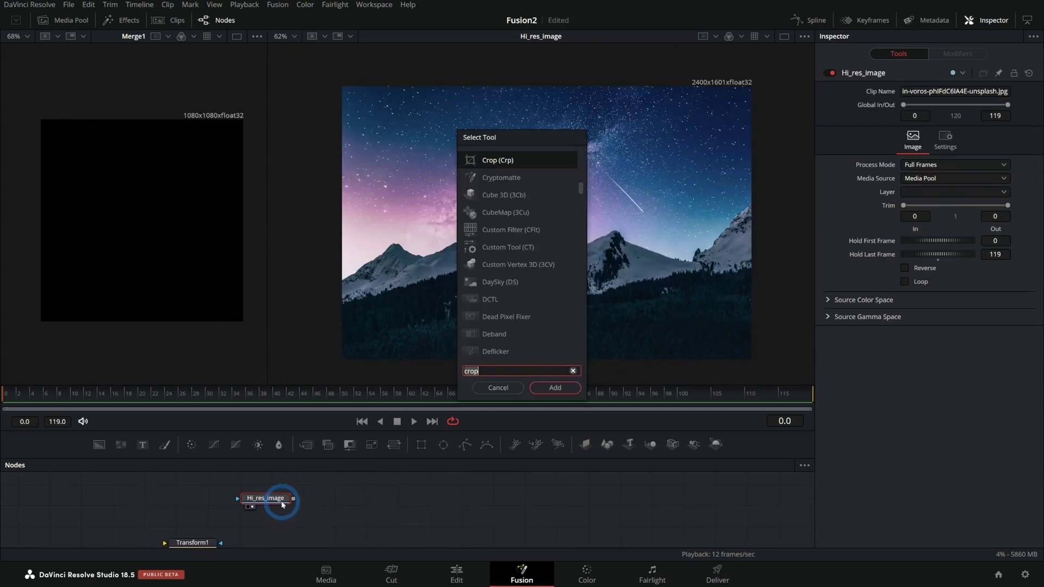
pyautogui.write('resi')
pyautogui.doubleClick(510, 161)
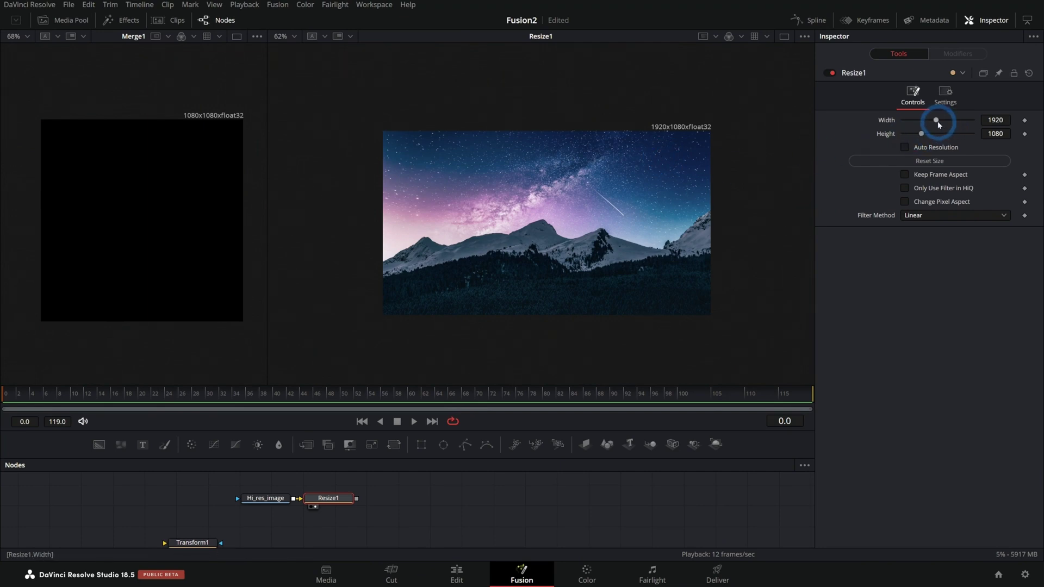
pyautogui.moveTo(938, 124)
pyautogui.mouseDown()
pyautogui.moveTo(930, 134)
pyautogui.moveTo(947, 121)
pyautogui.mouseUp()
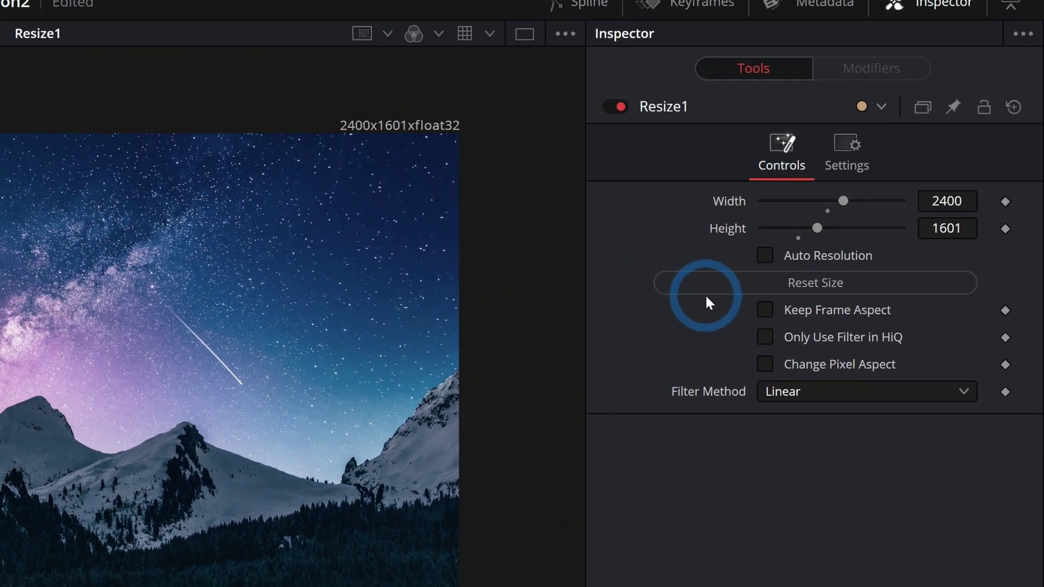
# Step: Enable Keep Frame Aspect on Resize1 and scale the image down proportionally, past a size of about 1838 by 1226
pyautogui.click(764, 310)
pyautogui.moveTo(817, 228); pyautogui.dragTo(802, 228)
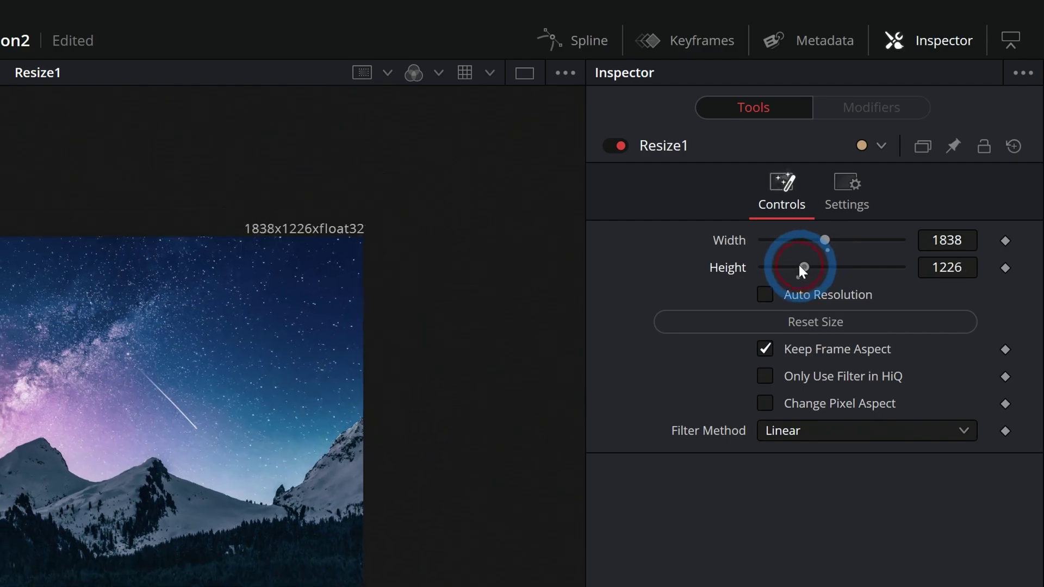
pyautogui.moveTo(802, 268); pyautogui.dragTo(780, 268)
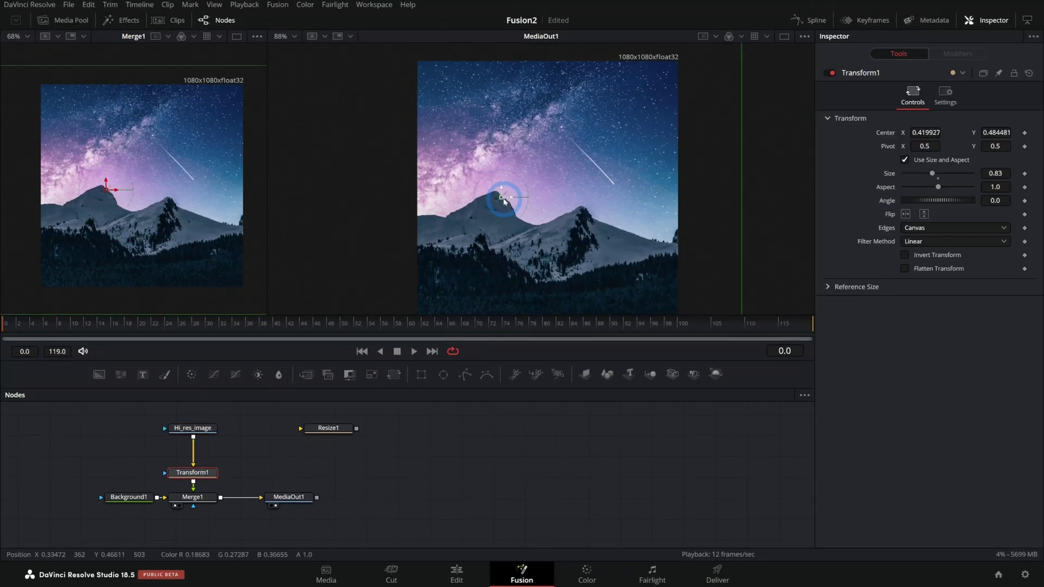
# Step: Reframe the mountain image with Transform1 to a center of about X 0.51, Y 0.506 and a size of about 0.716
pyautogui.moveTo(503, 198); pyautogui.dragTo(379, 98)
pyautogui.moveTo(558, 222); pyautogui.dragTo(560, 190)
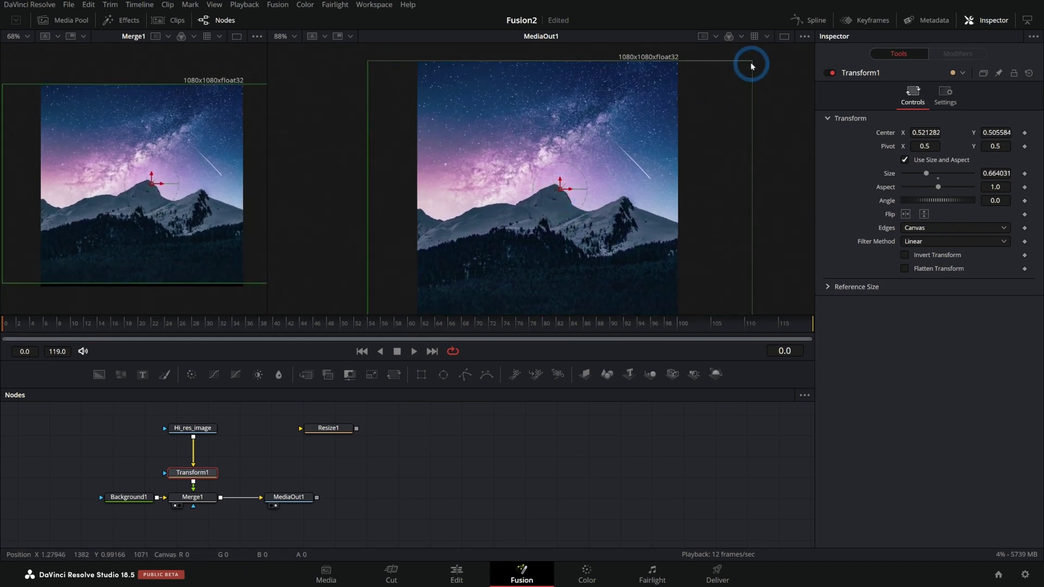
pyautogui.moveTo(752, 65); pyautogui.dragTo(621, 178)
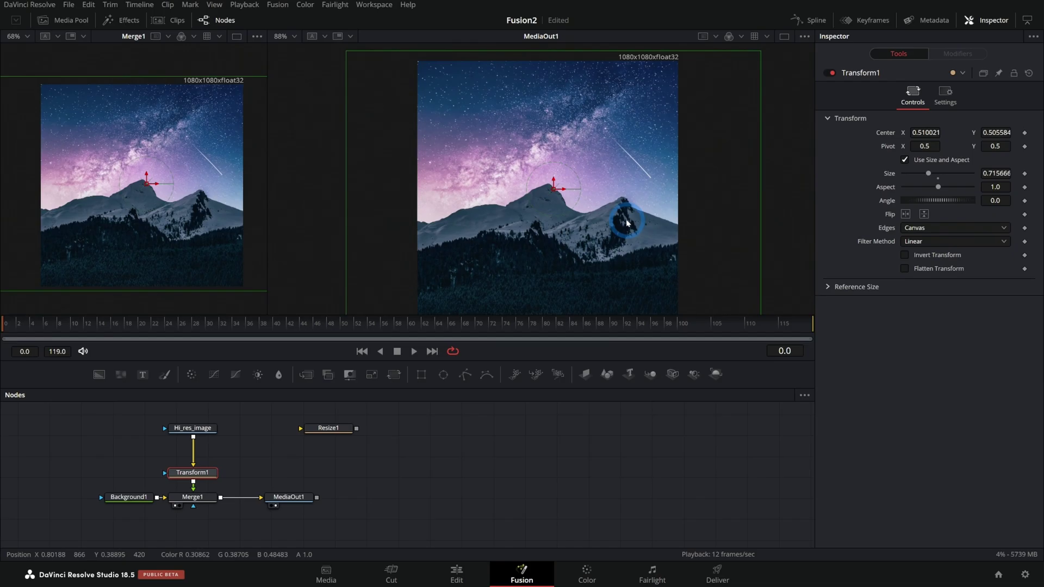